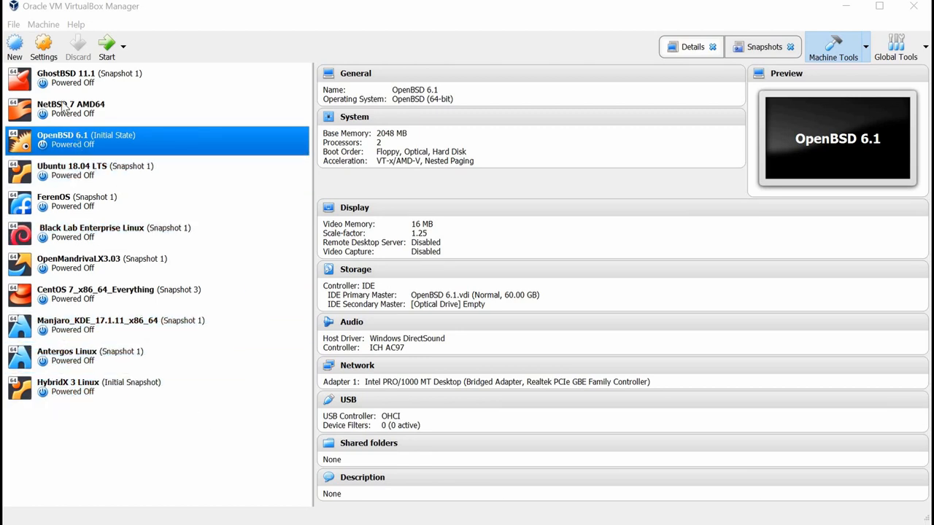
Create a new machine named OpenBSD_6.1 with 2048 MB memory and begin creating its virtual hard disk.
left_click(15, 47)
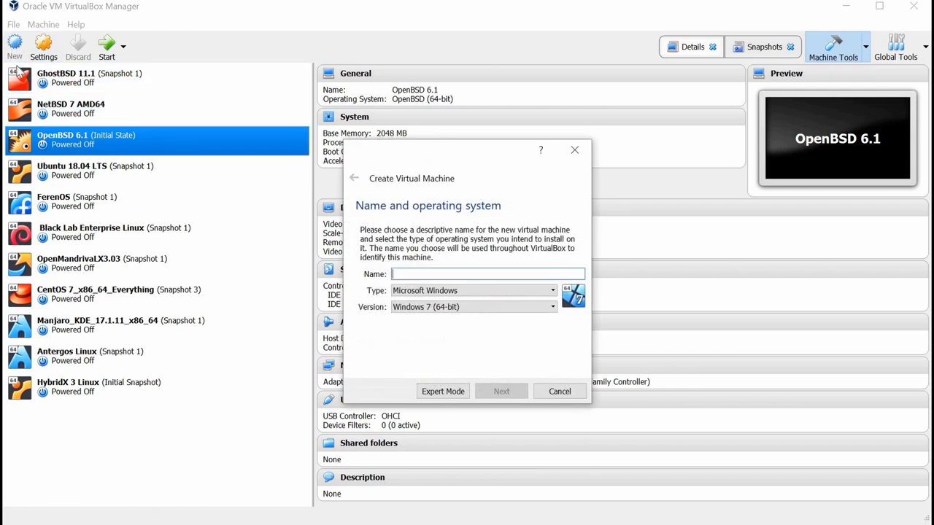
type("O")
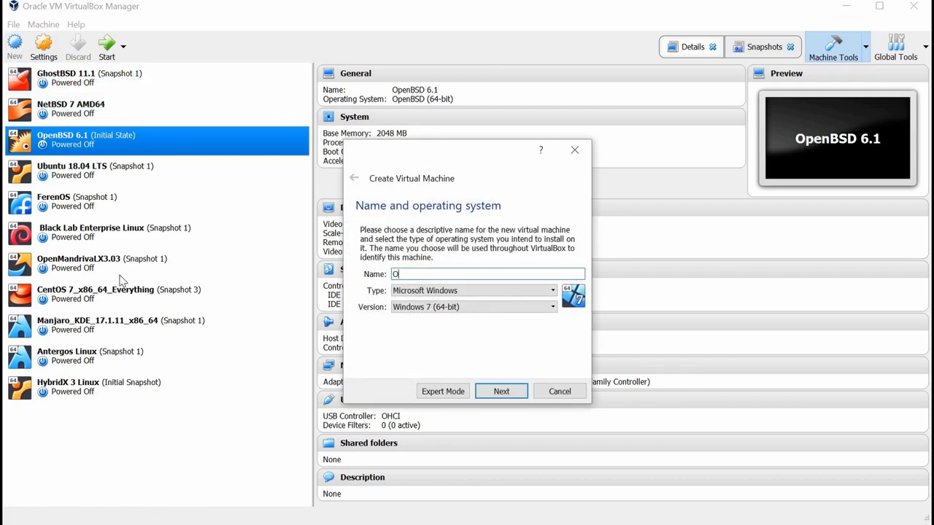
type("penBS")
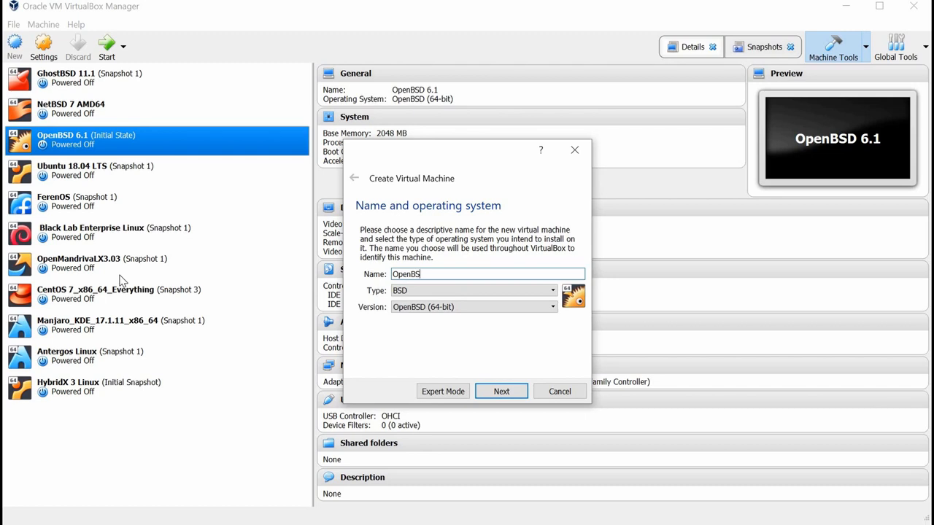
type("D_")
type("6.1")
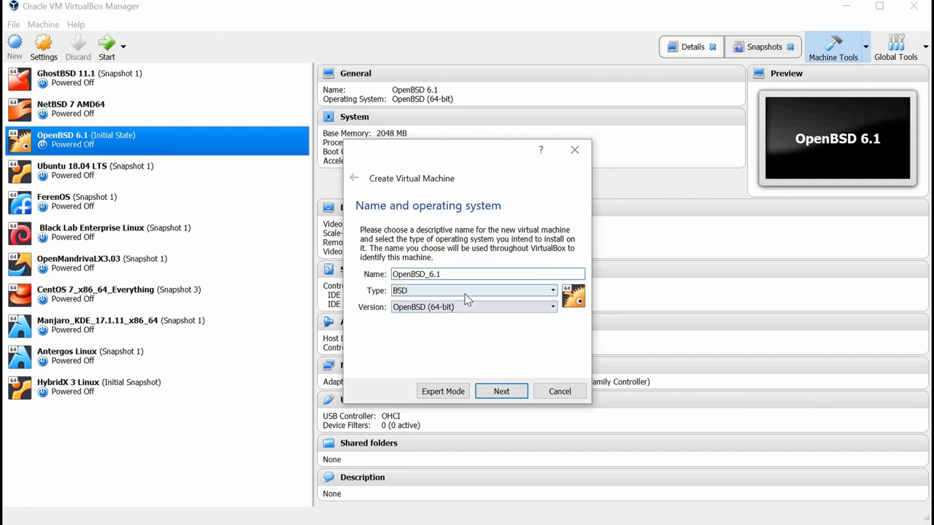
left_click(492, 394)
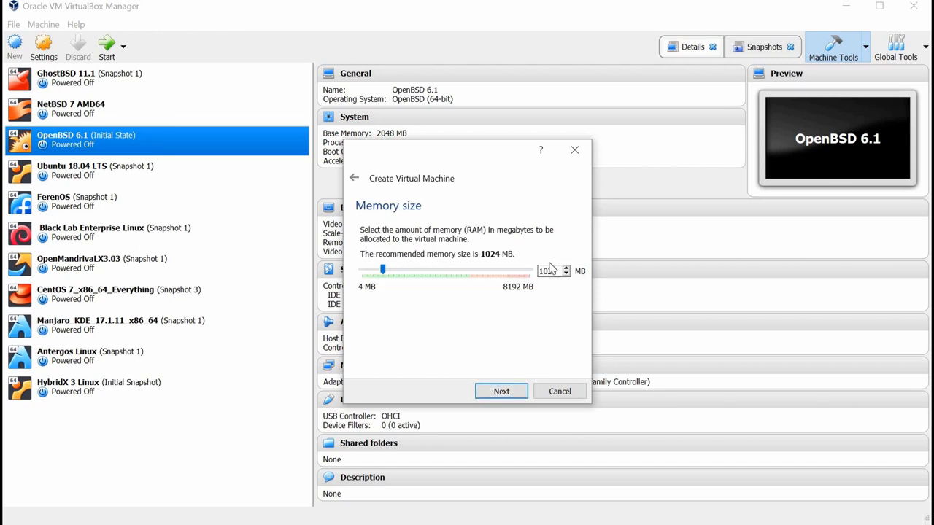
double_click(548, 271)
type("20")
type("48")
left_click(501, 391)
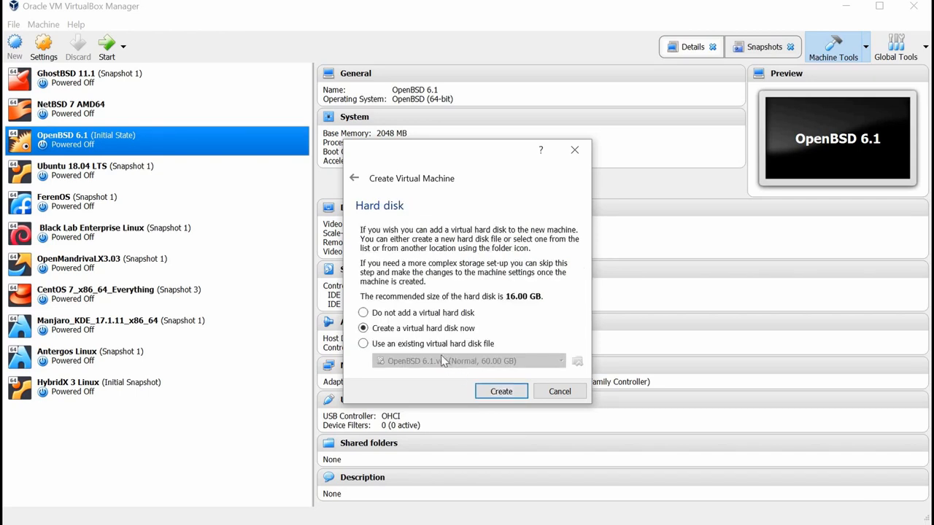
left_click(501, 391)
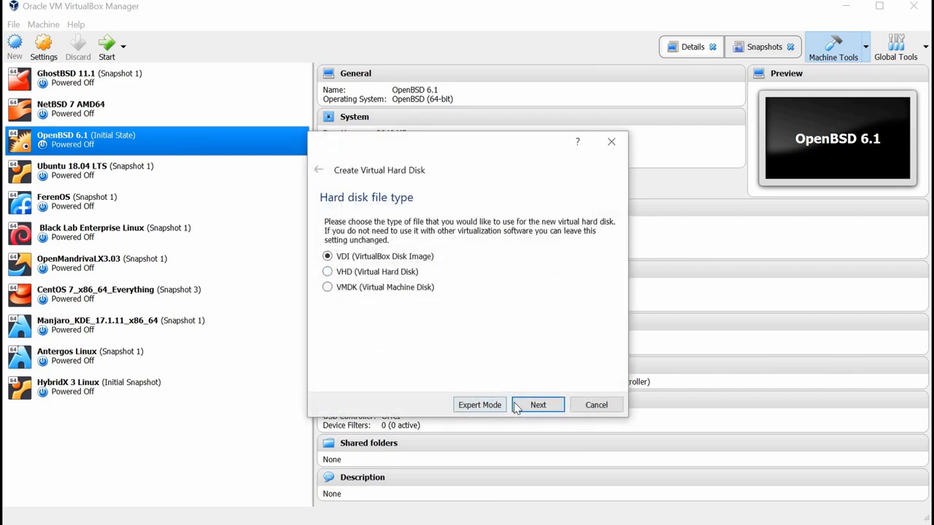
Finish the machine with a dynamically allocated 60 GB VDI disk.
left_click(537, 405)
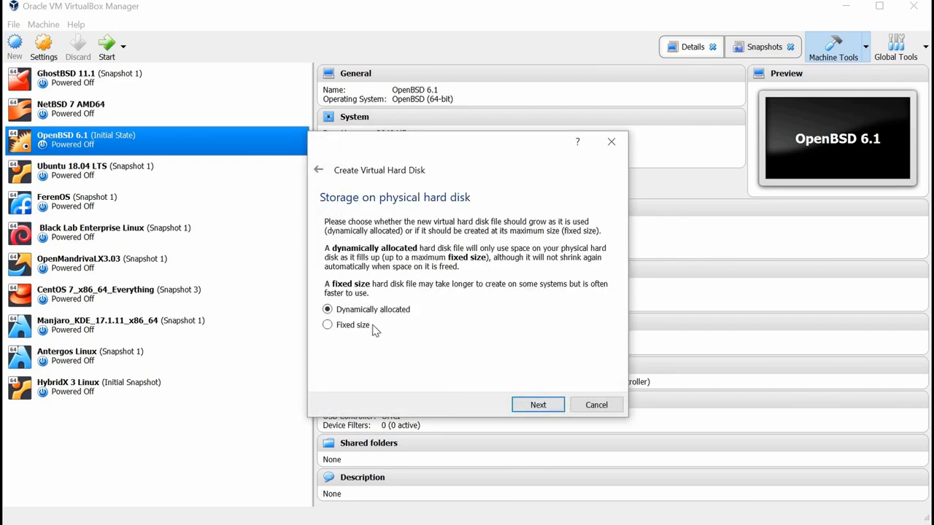
left_click(538, 410)
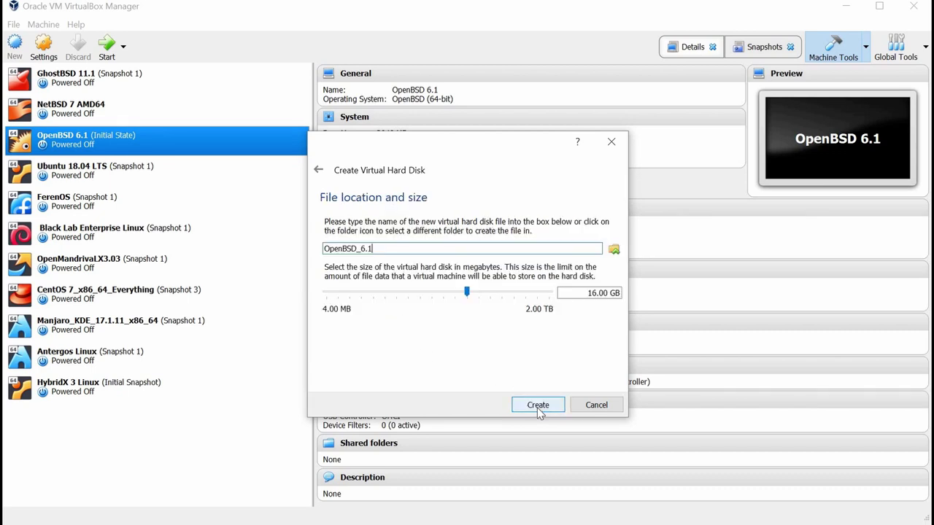
double_click(591, 293)
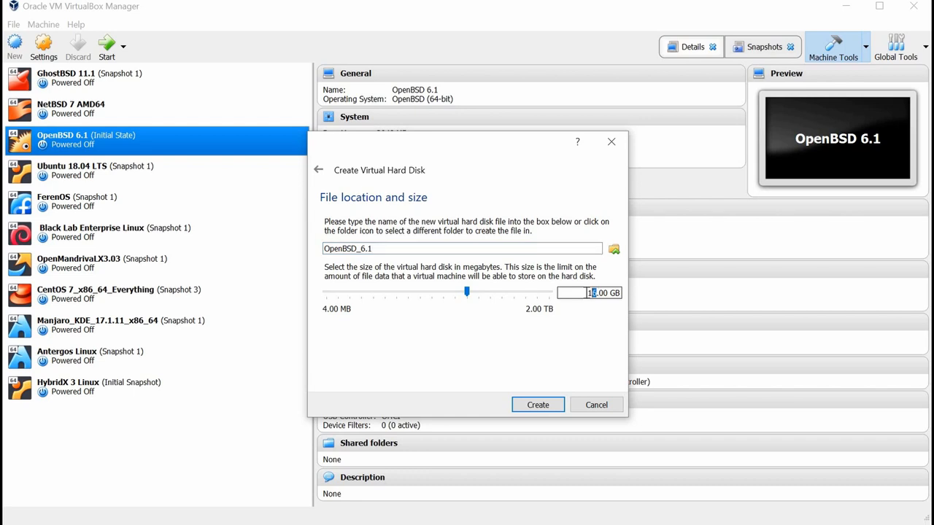
type("60")
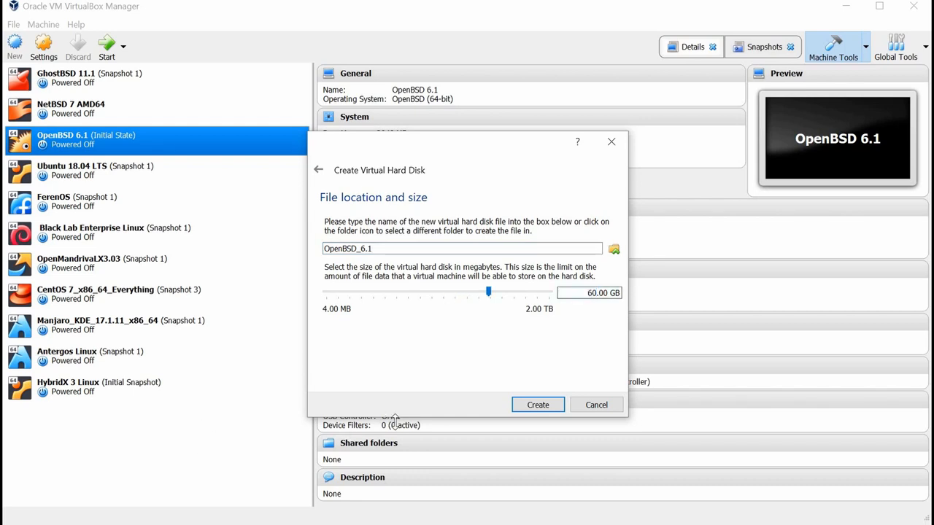
left_click(538, 405)
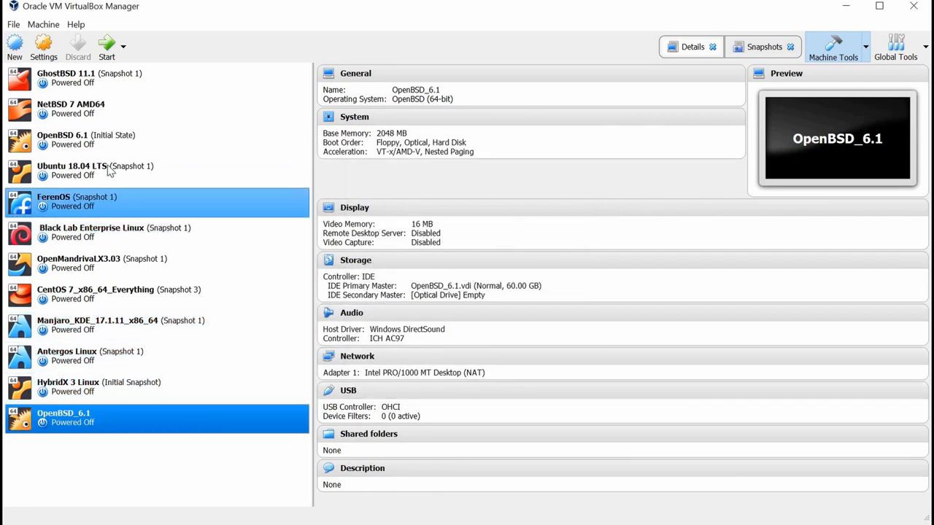
In the OpenBSD_6.1 settings, raise the processor count to 2.
left_click(44, 48)
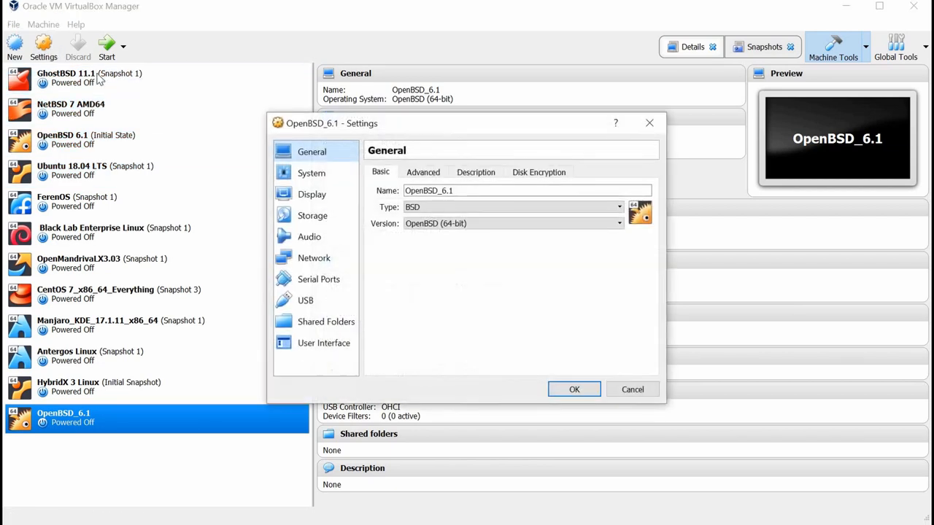
left_click(311, 173)
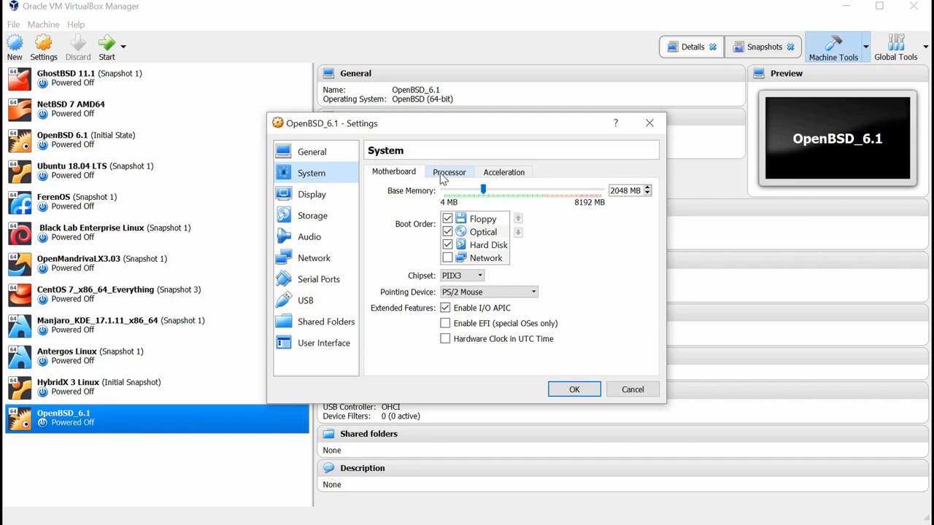
left_click(449, 172)
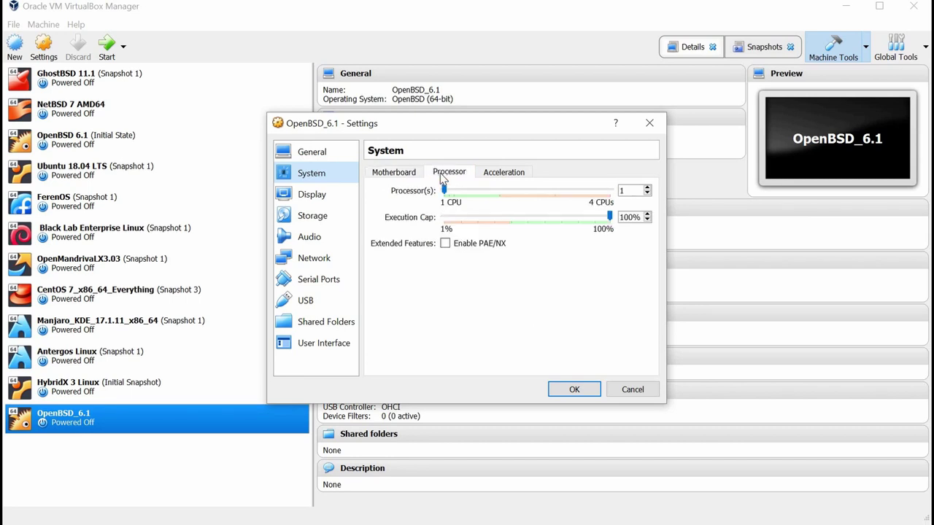
left_click(647, 187)
Insert install61.iso into the machine's empty optical drive.
left_click(329, 217)
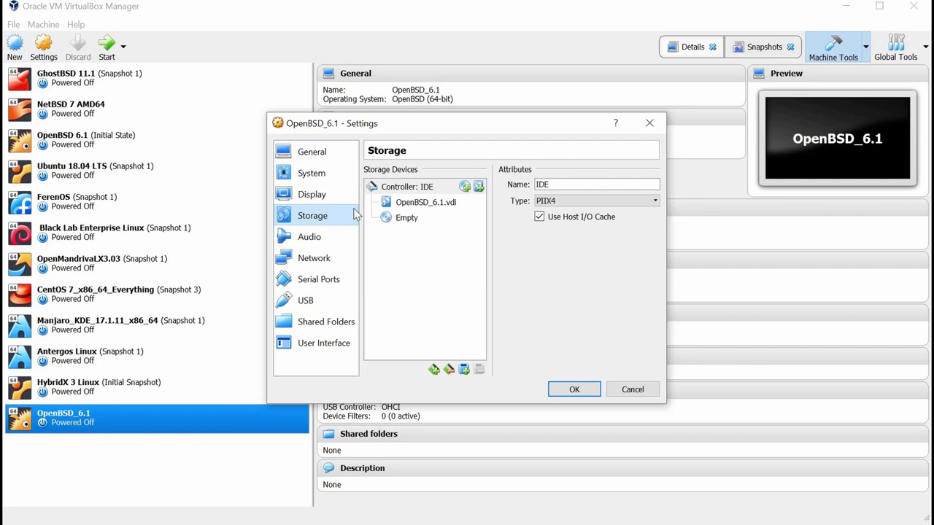
left_click(403, 219)
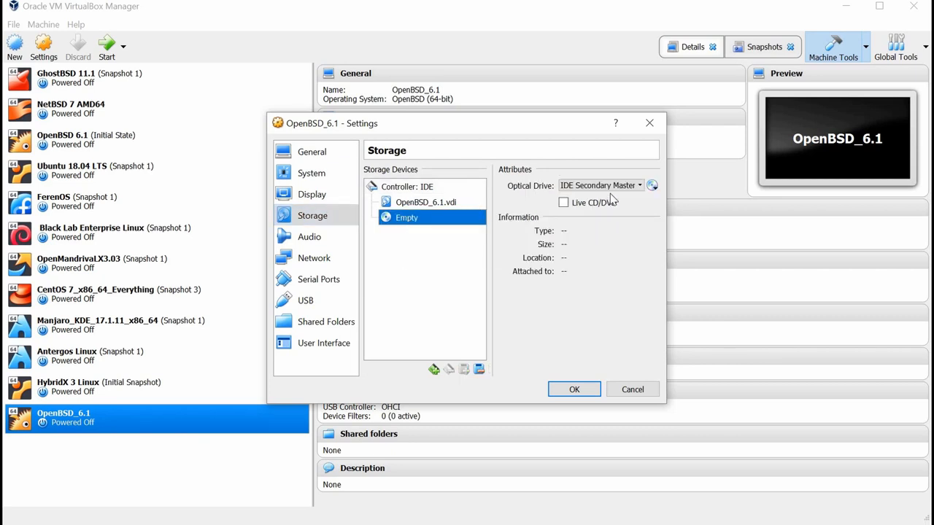
left_click(653, 187)
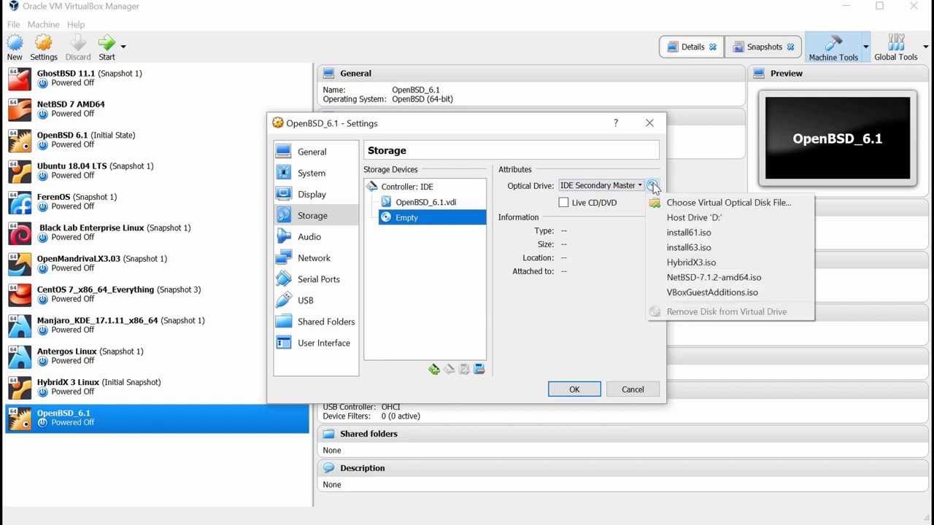
left_click(683, 233)
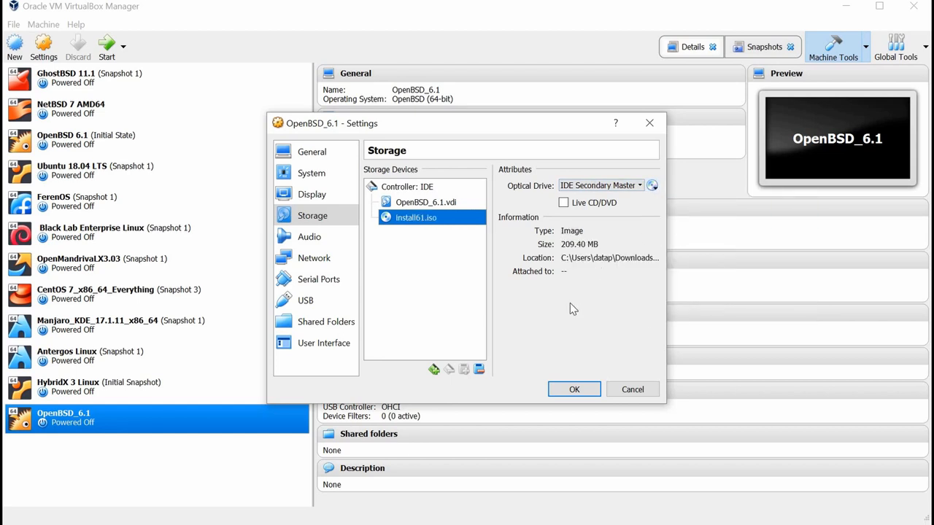
Attach Adapter 1 as a Bridged Adapter, save the settings and boot OpenBSD_6.1.
left_click(328, 240)
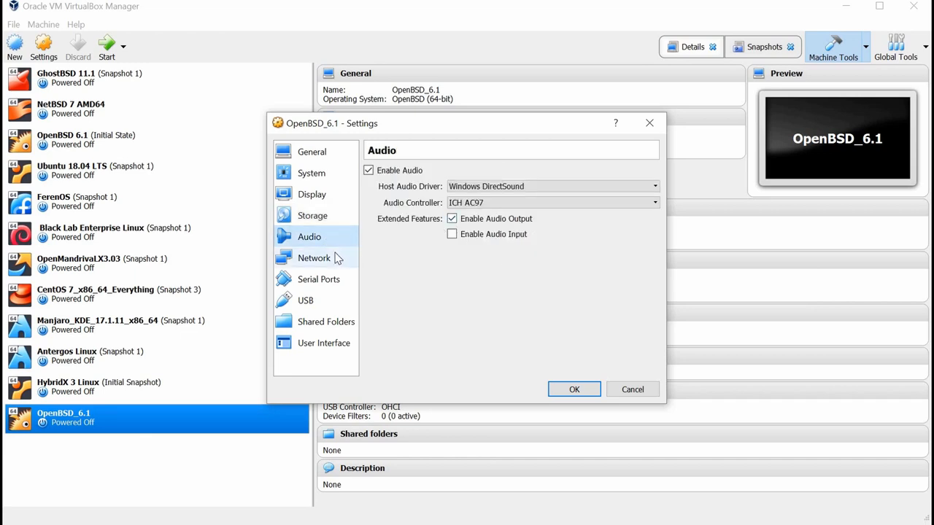
left_click(339, 258)
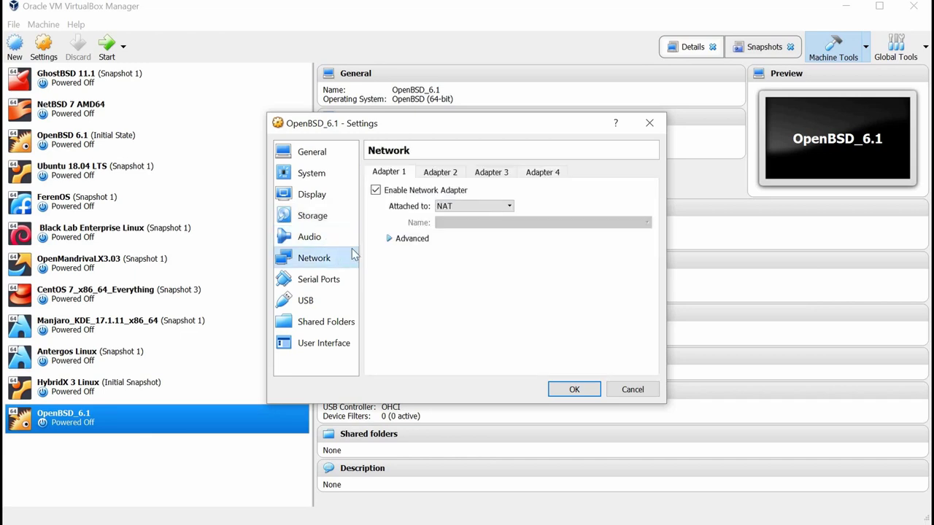
left_click(510, 208)
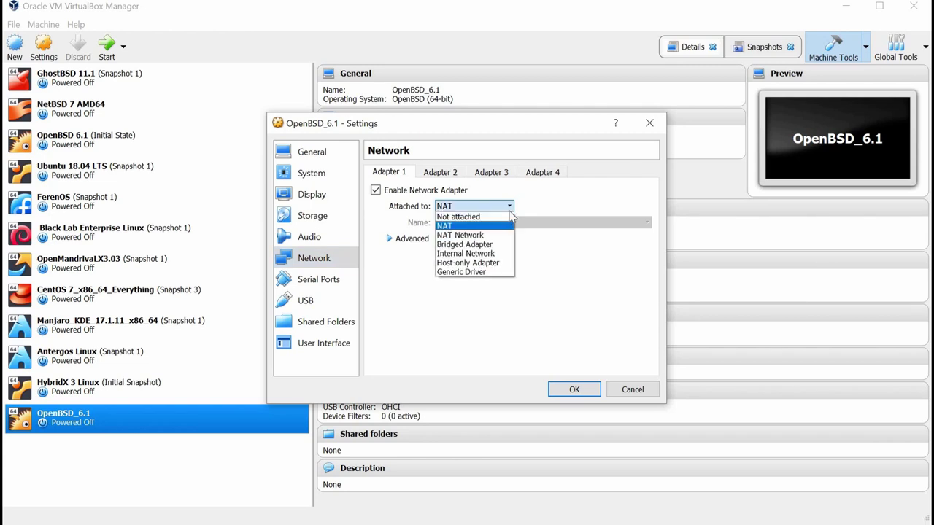
left_click(474, 246)
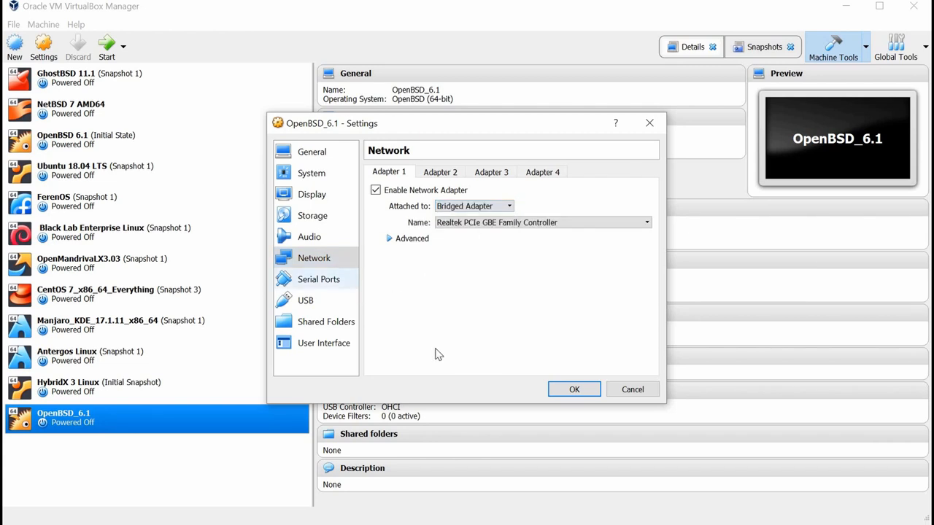
left_click(574, 392)
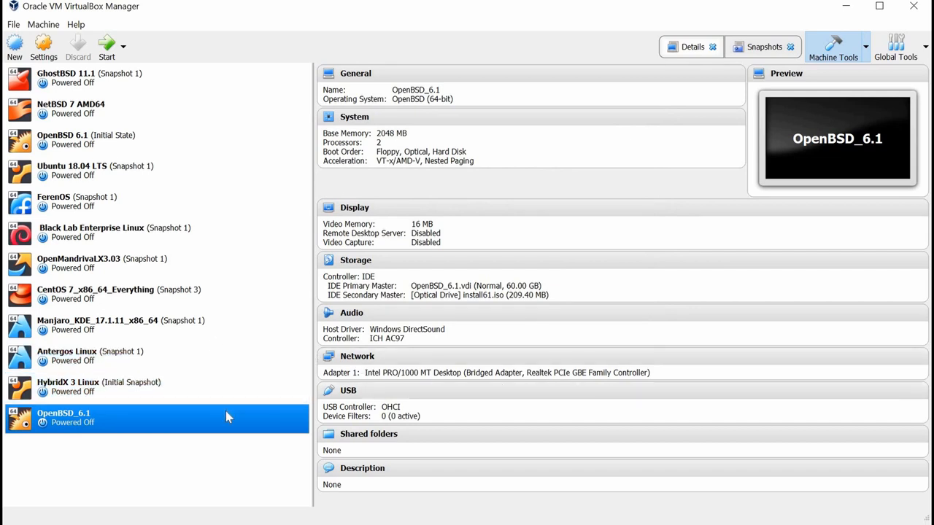
left_click(107, 47)
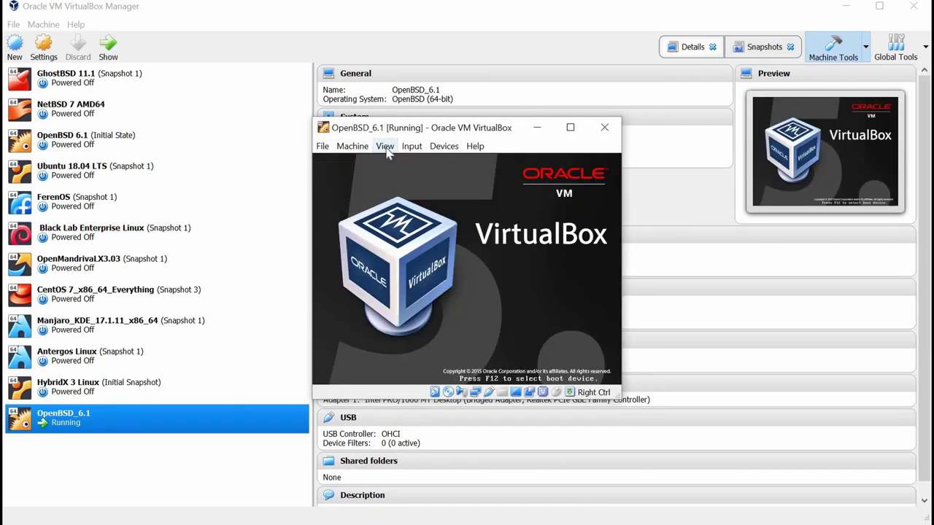
Switch the running OpenBSD_6.1 VM window to full-screen mode.
left_click(385, 146)
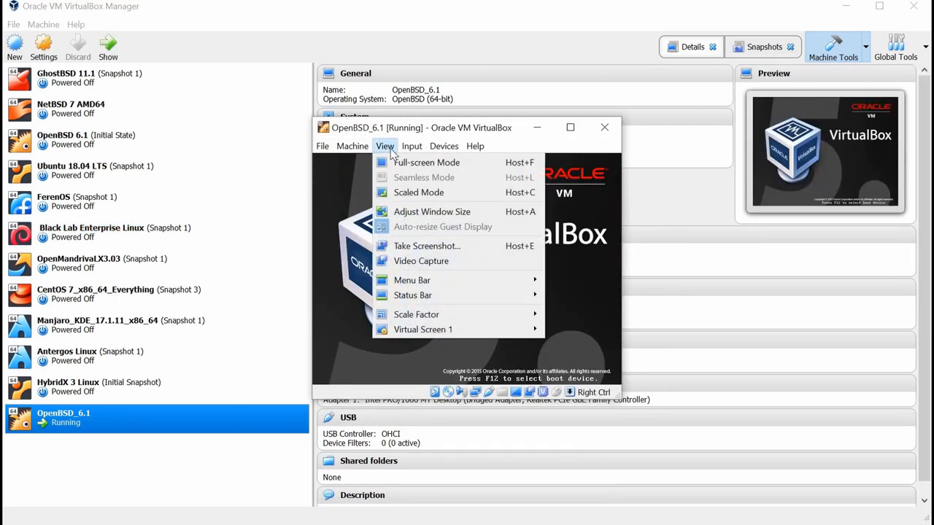
left_click(427, 162)
type("i")
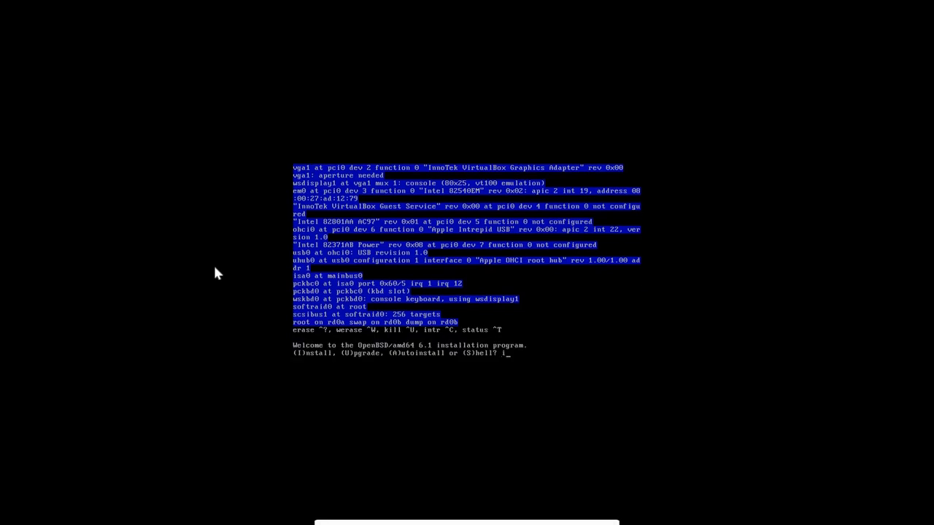
Start a fresh install with the default keyboard layout and hostname openbsd61.
key("Return")
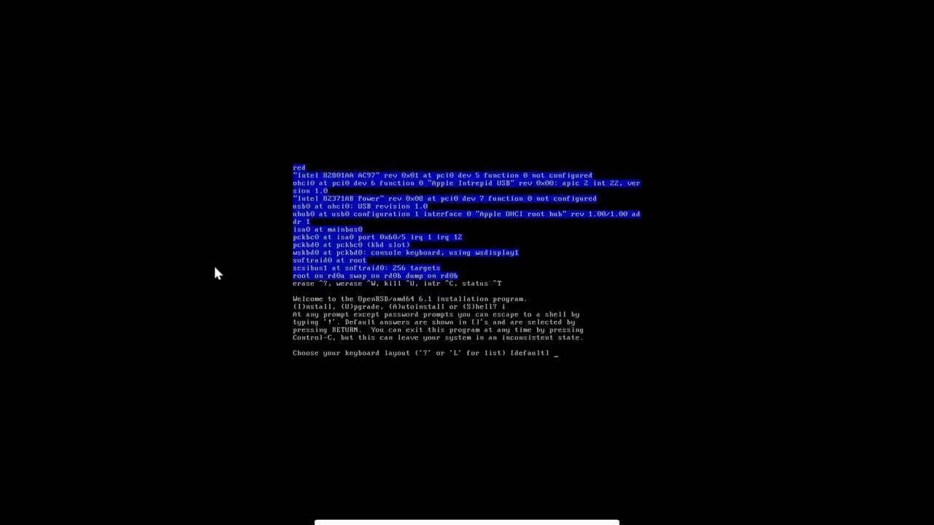
key("Return")
type("b")
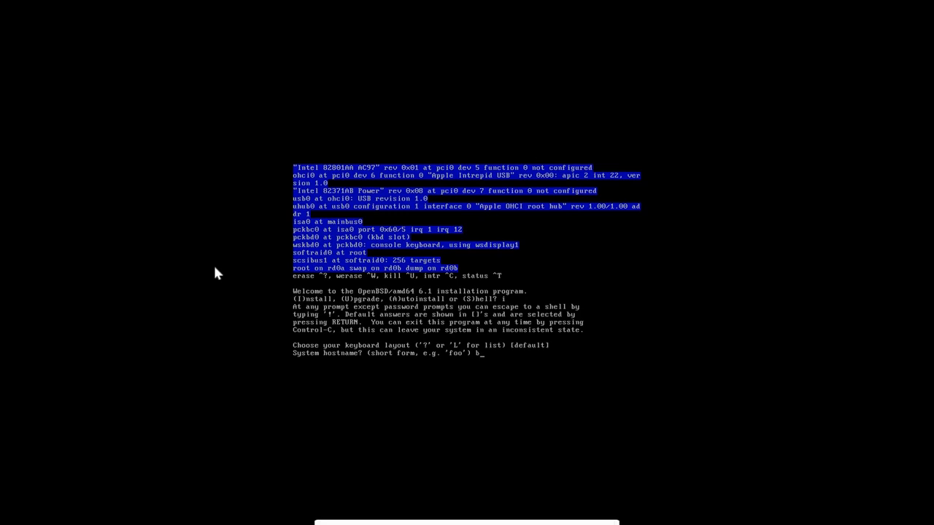
type("s")
type("openbsd")
key("Return")
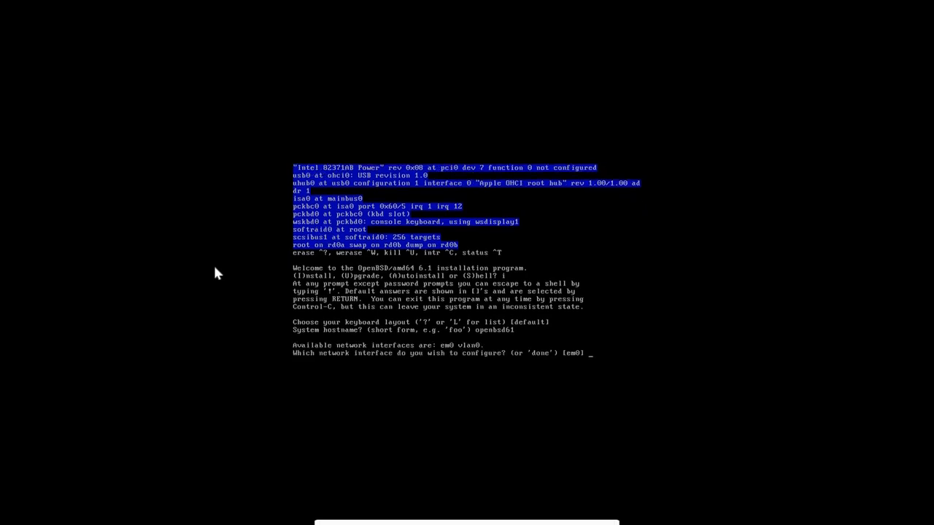
Configure em0 with DHCP IPv4, no IPv6, and keep the default DNS domain.
key("Return")
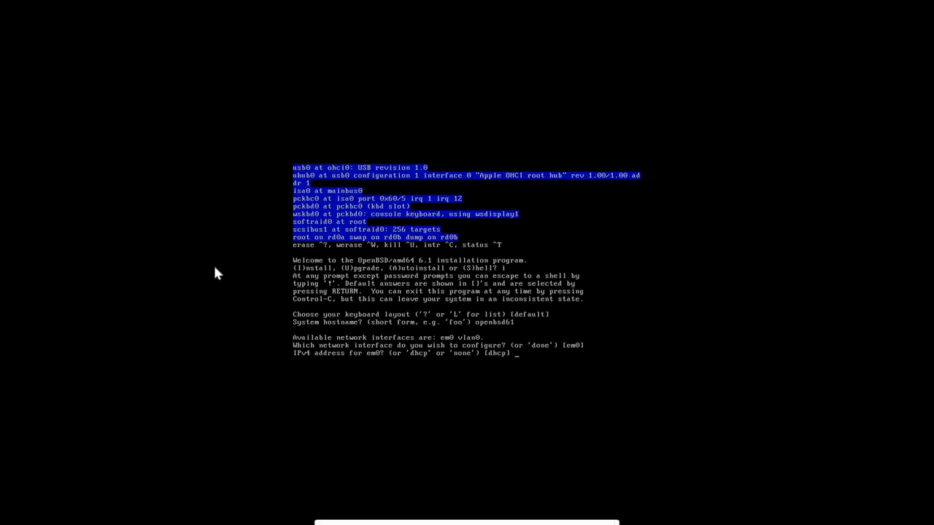
key("Return")
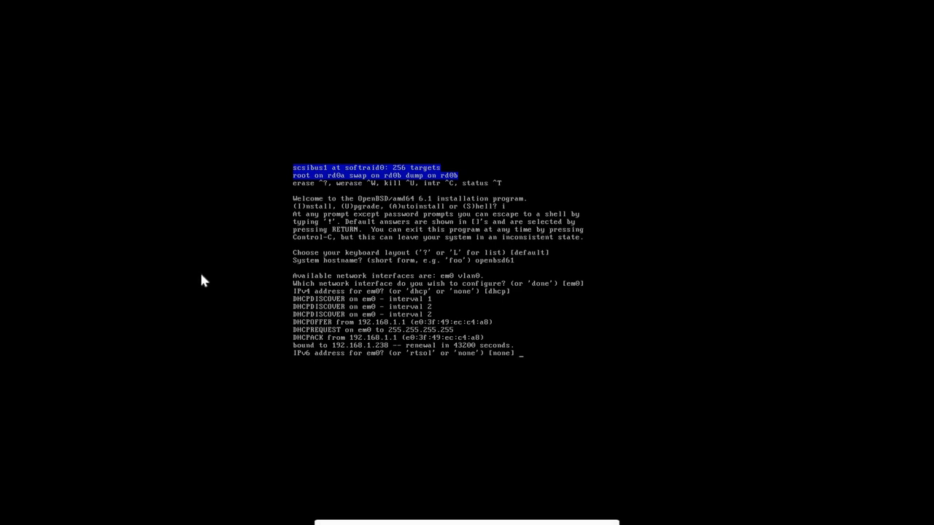
key("Return")
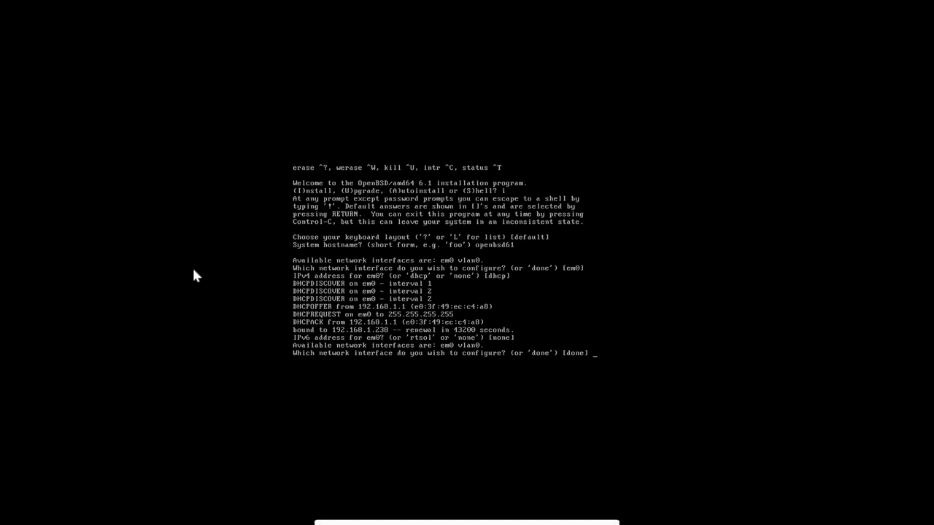
key("Return")
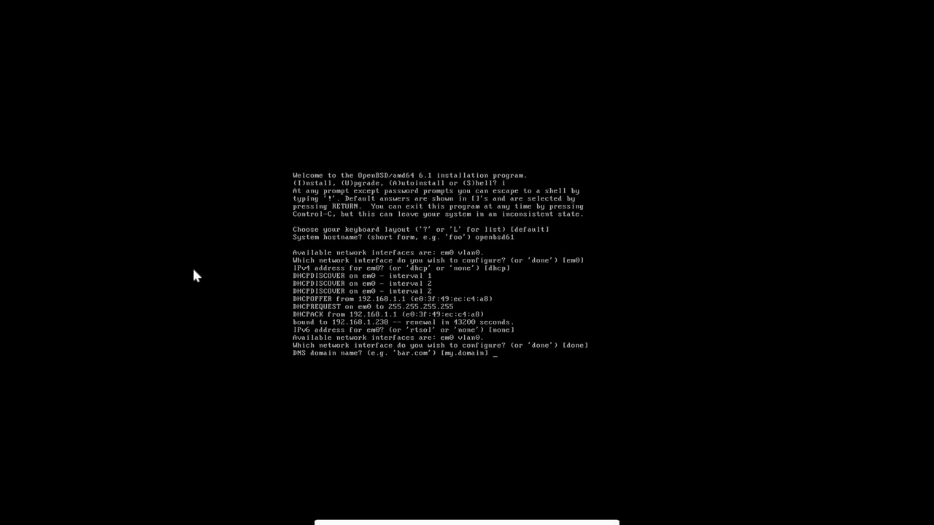
key("Return")
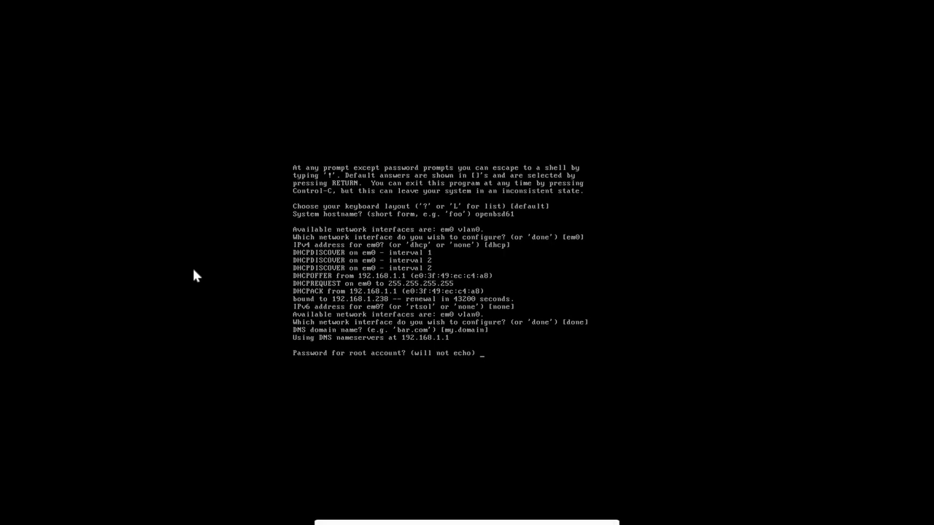
Set the root password, enable sshd by default, plan to run X but not start xenodm.
key("Return")
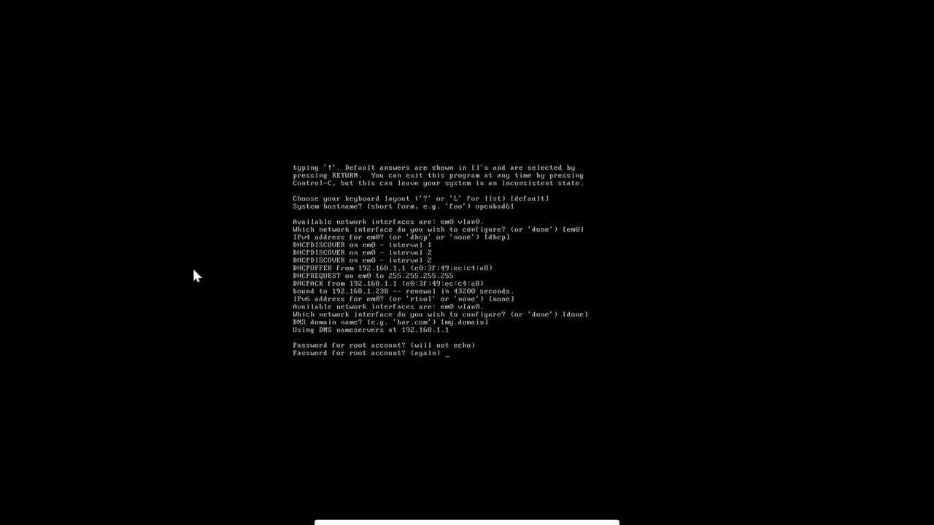
key("Return")
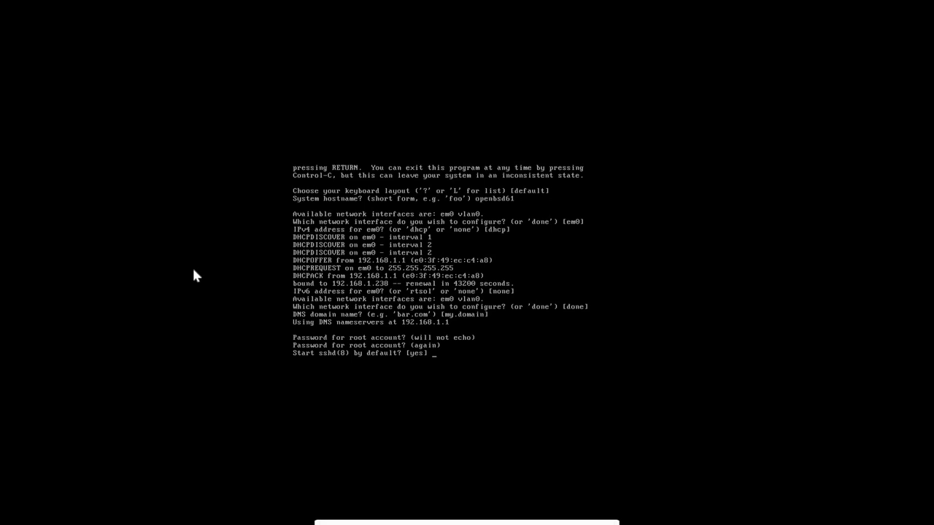
key("Return")
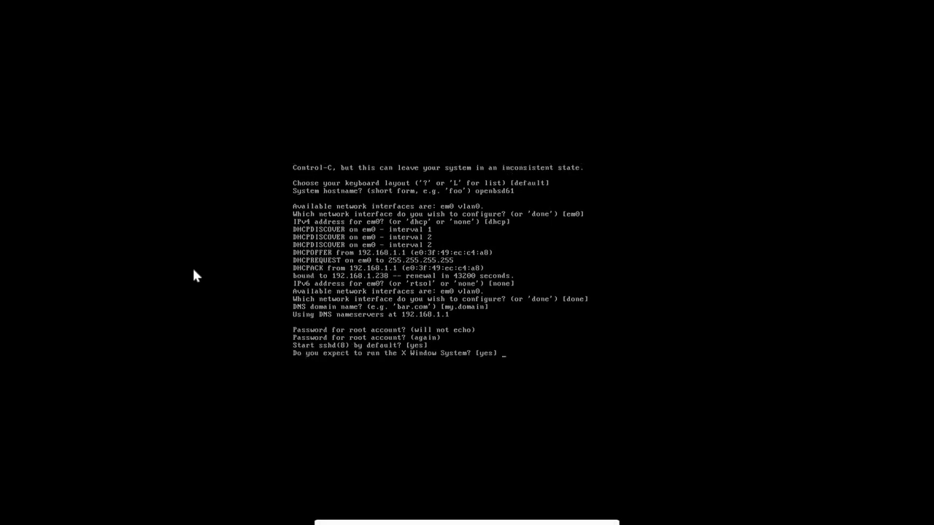
key("Return")
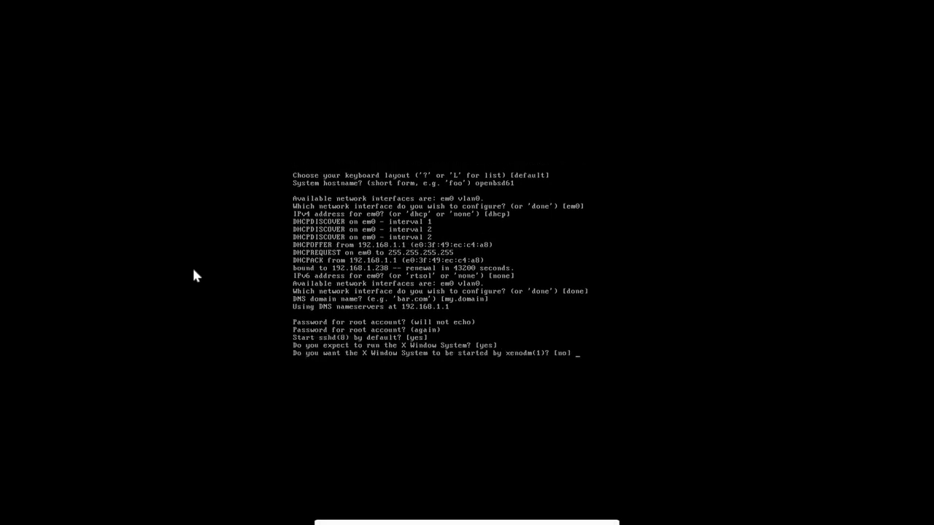
key("Return")
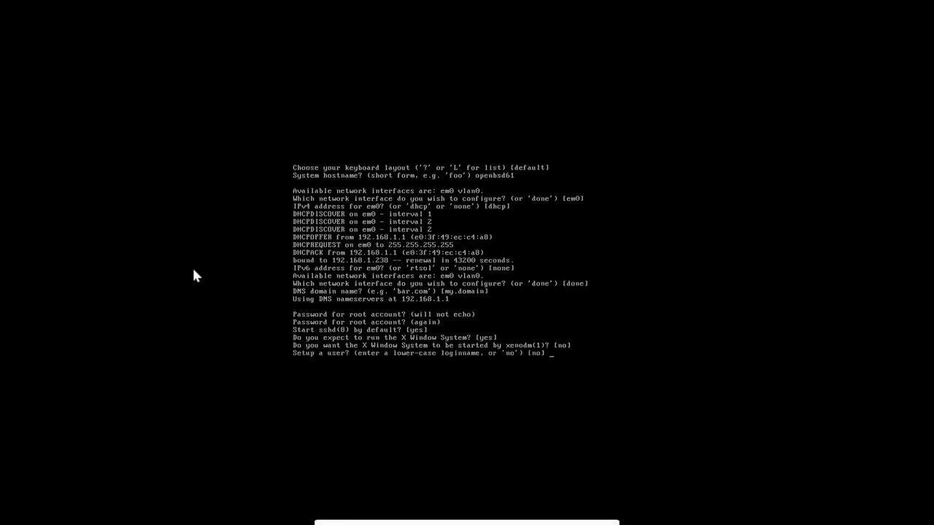
type("dat")
type("apioneer")
Create user datapioneer with full name and password, and allow root ssh login.
key("Return")
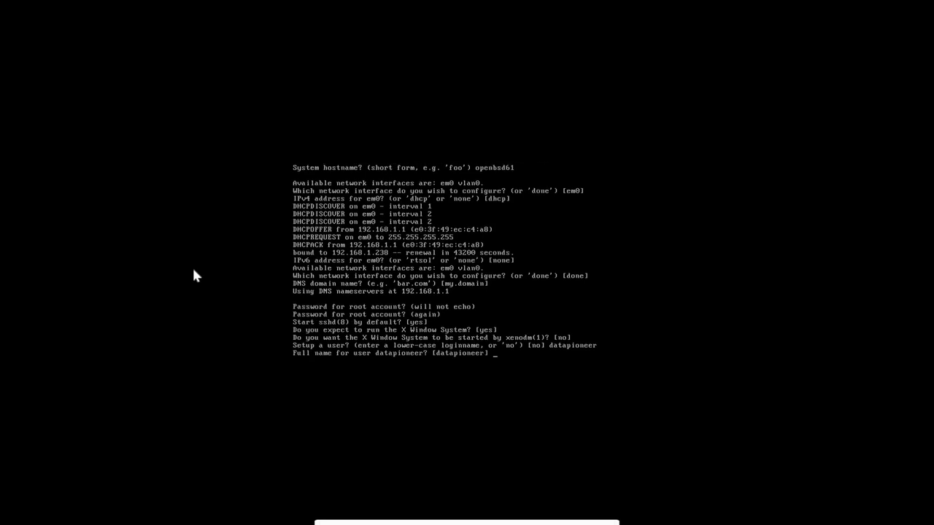
type("D")
type("an Callow")
type("ay")
key("Return")
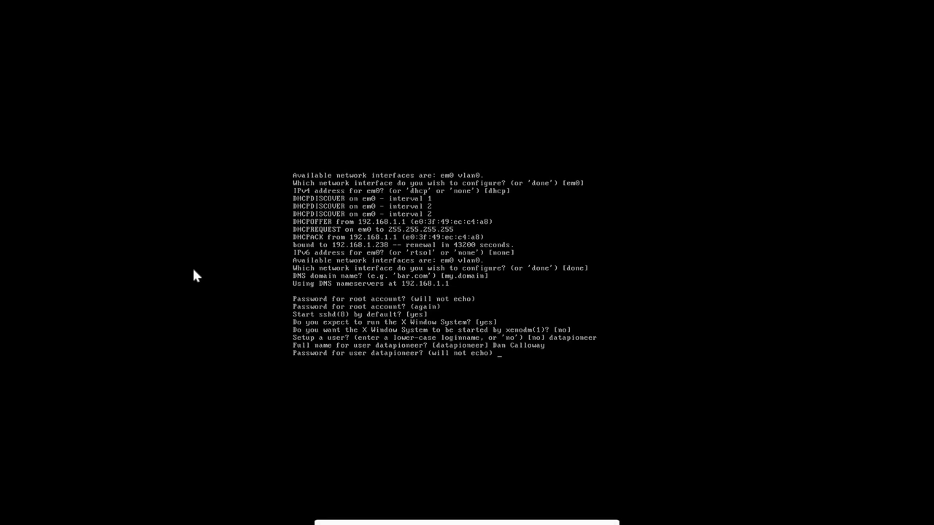
key("Return")
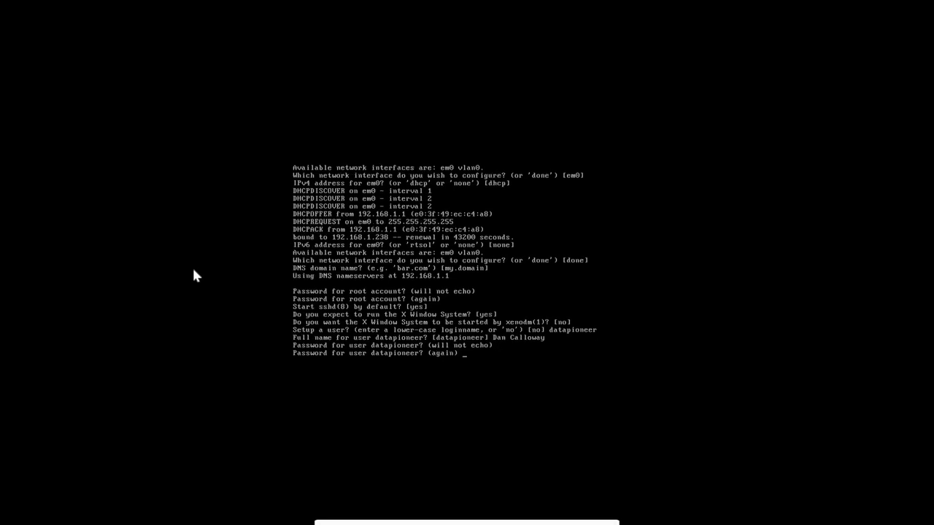
key("Return")
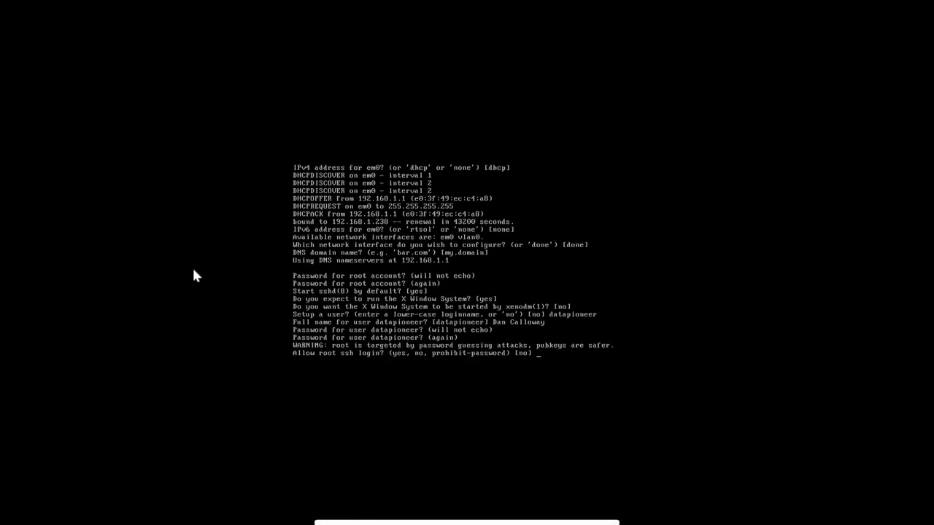
type("yes")
key("Return")
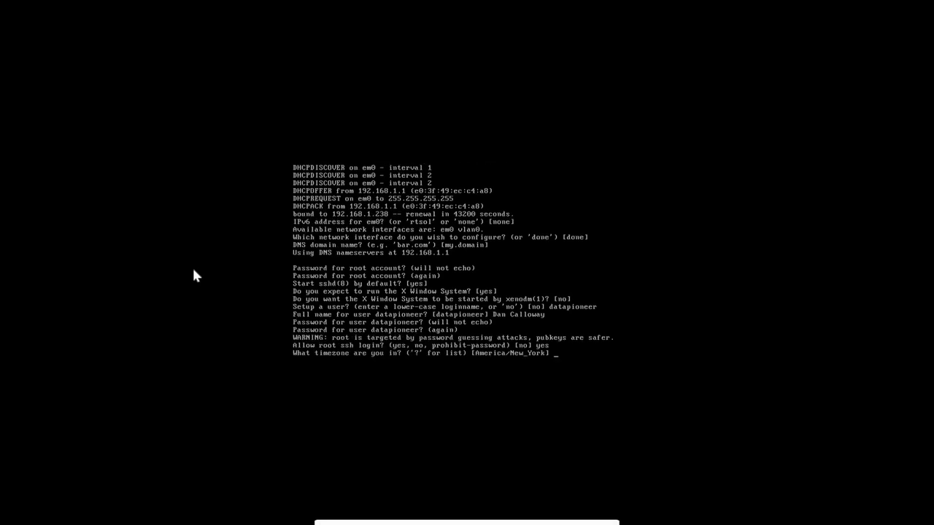
Keep timezone America/New_York and give whole disk wd0 to OpenBSD with the auto layout.
key("Return")
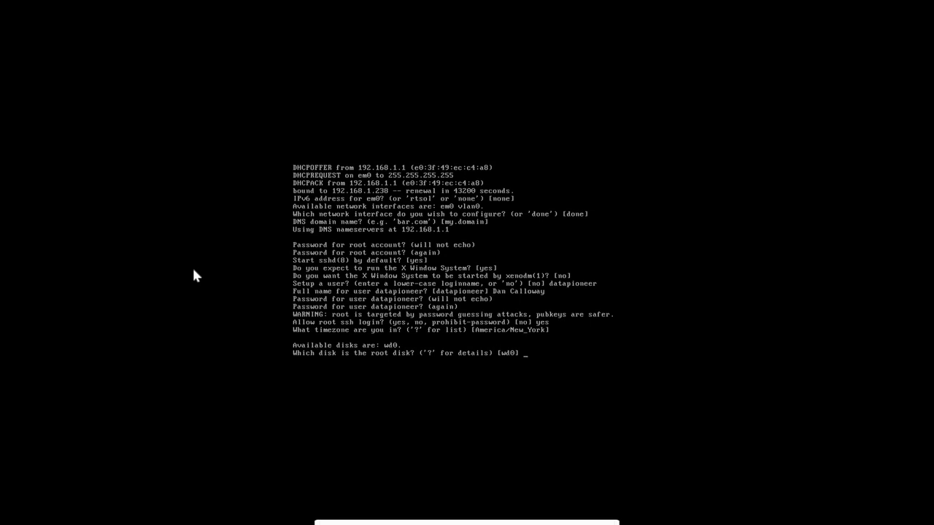
key("Return")
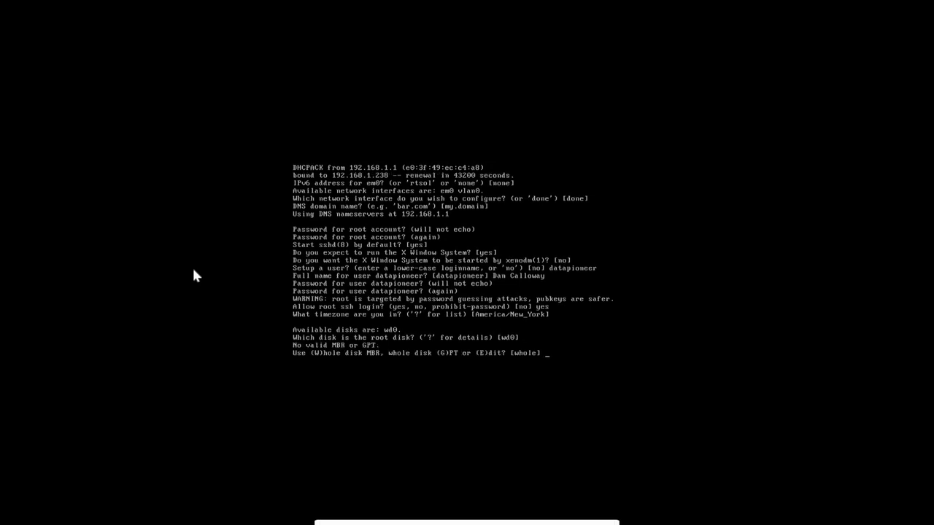
type("w")
key("BackSpace")
key("Return")
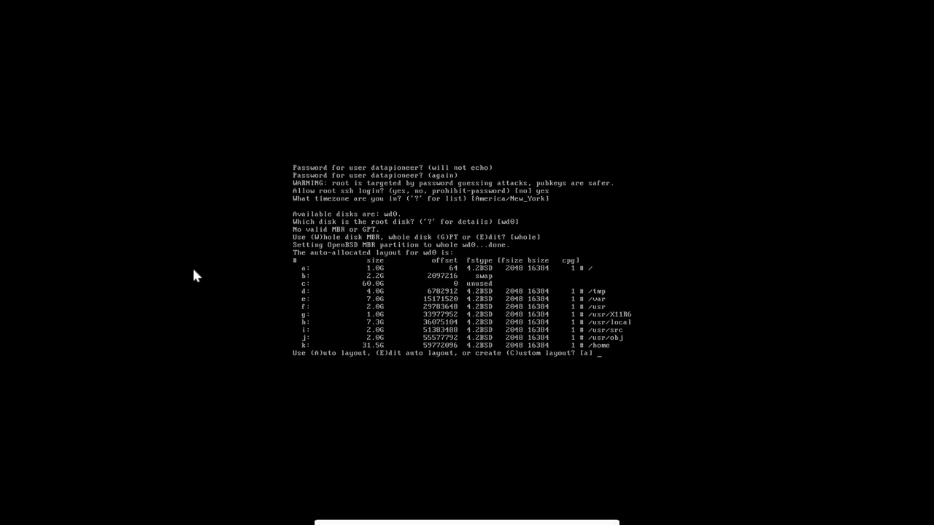
key("Return")
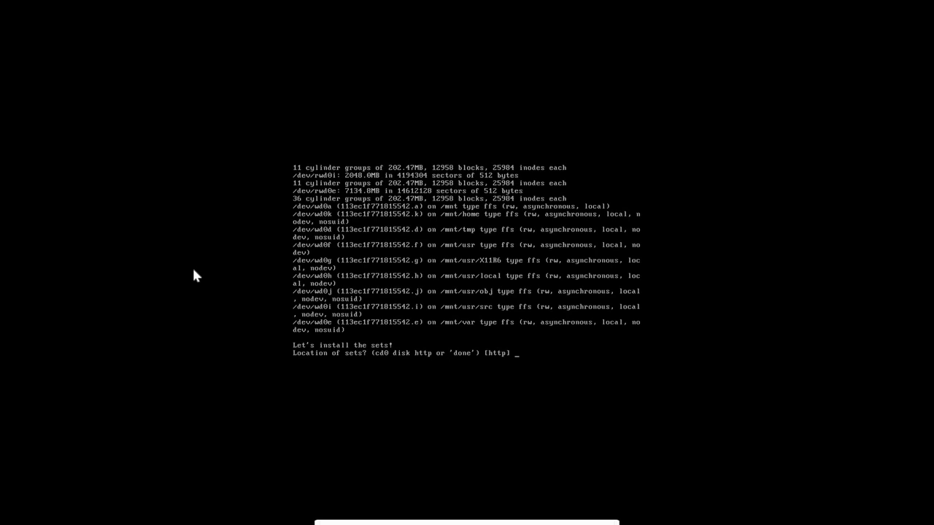
Fetch sets over http from ftp4.usa.openbsd.org without proxy, excluding game61.tgz and man61.tgz.
key("Return")
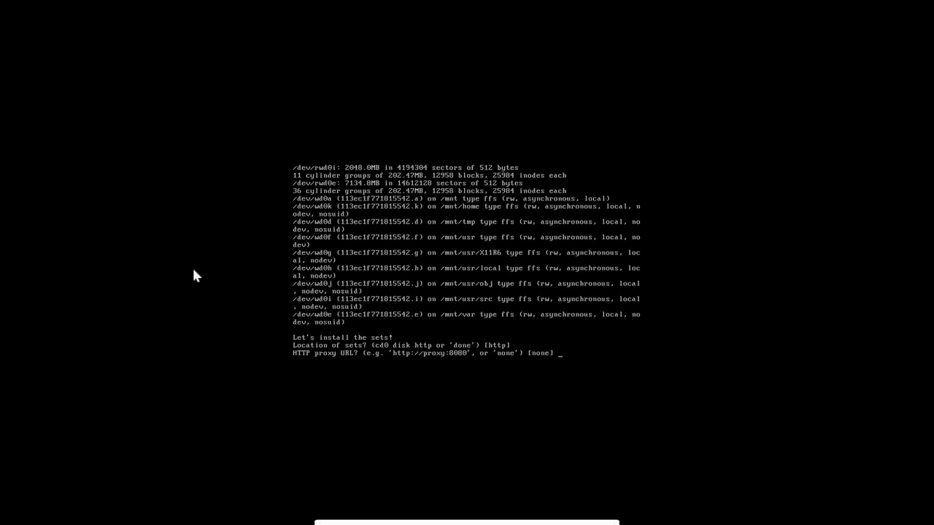
key("Return")
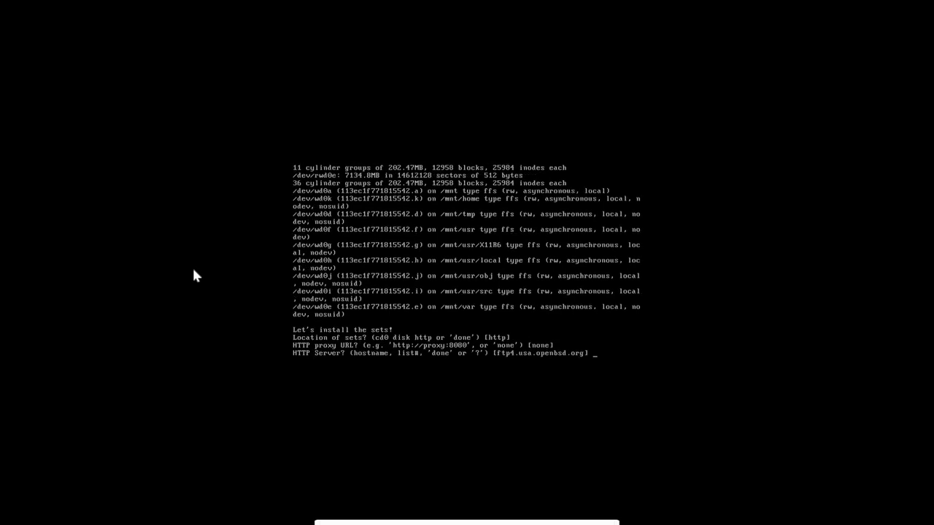
key("Return")
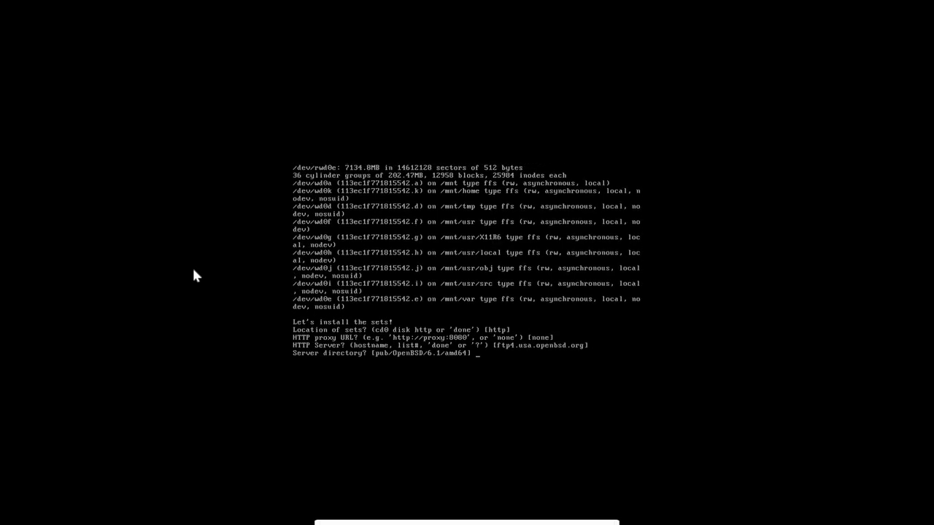
key("Return")
type("-")
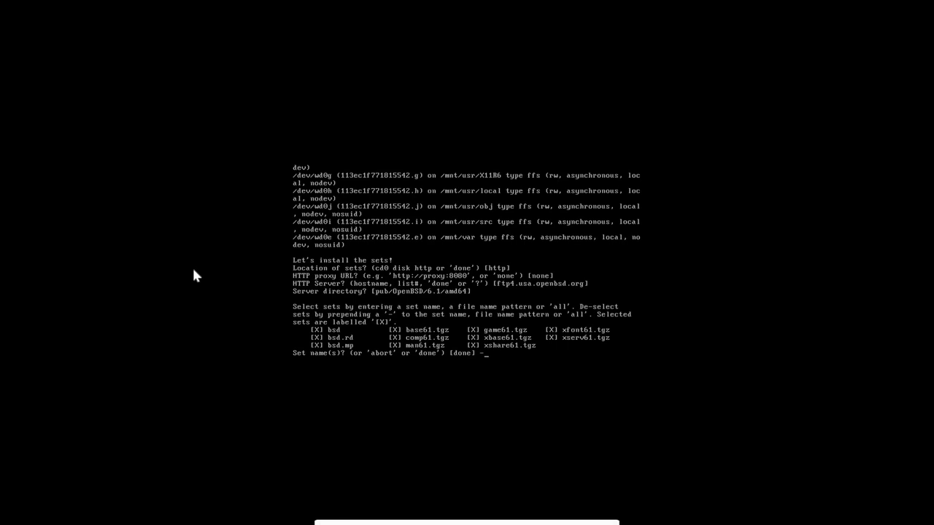
type("gam*")
key("Return")
type("-")
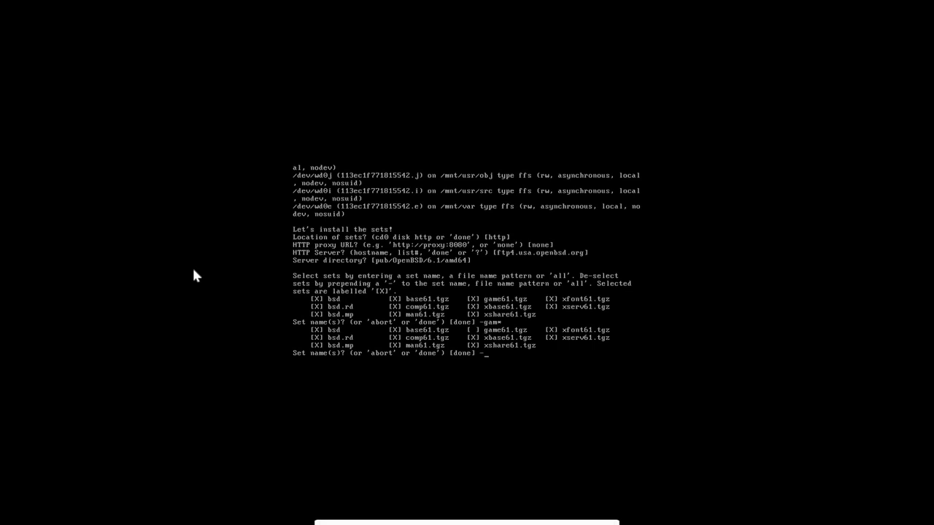
type("man*")
key("Return")
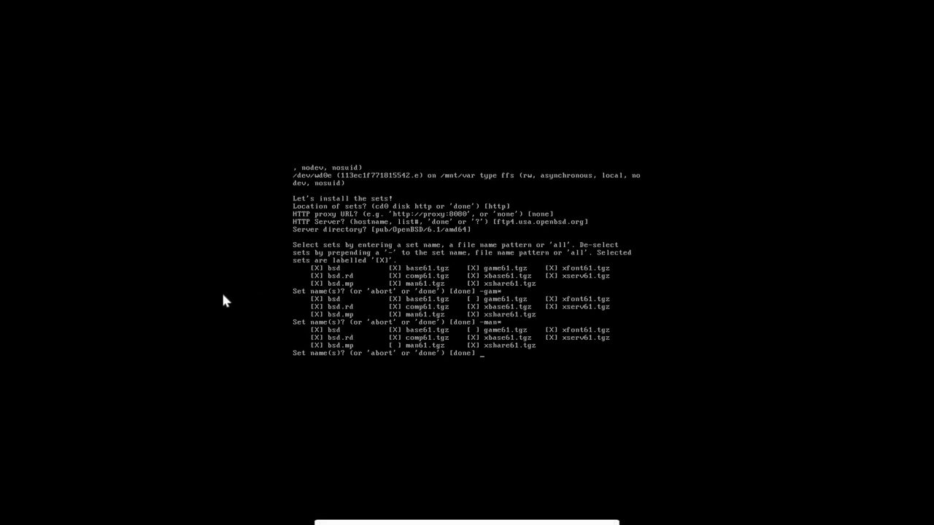
Download and install the chosen sets, then accept the suggested system time correction.
key("Return")
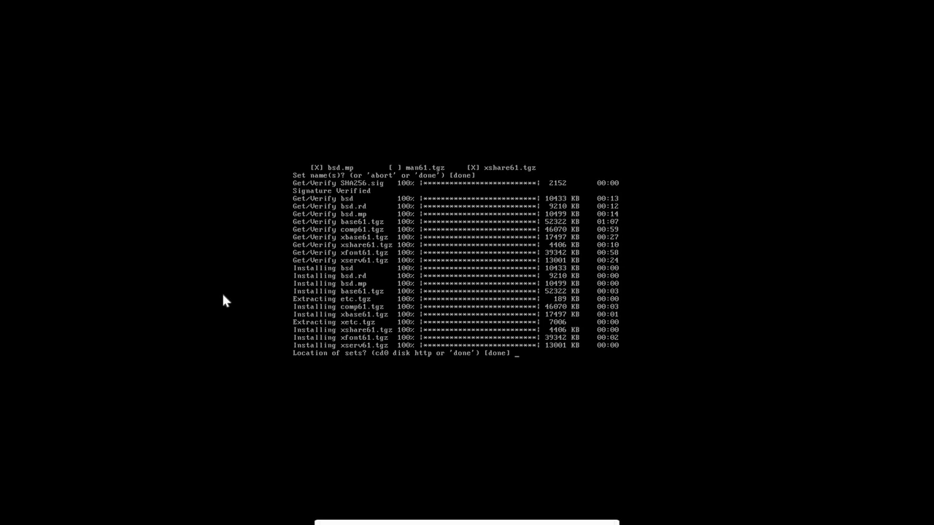
key("Return")
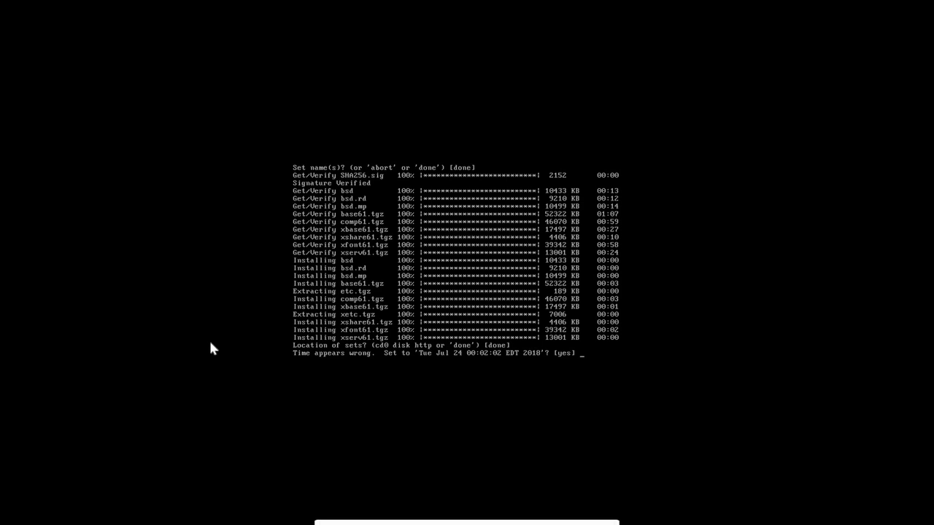
key("Return")
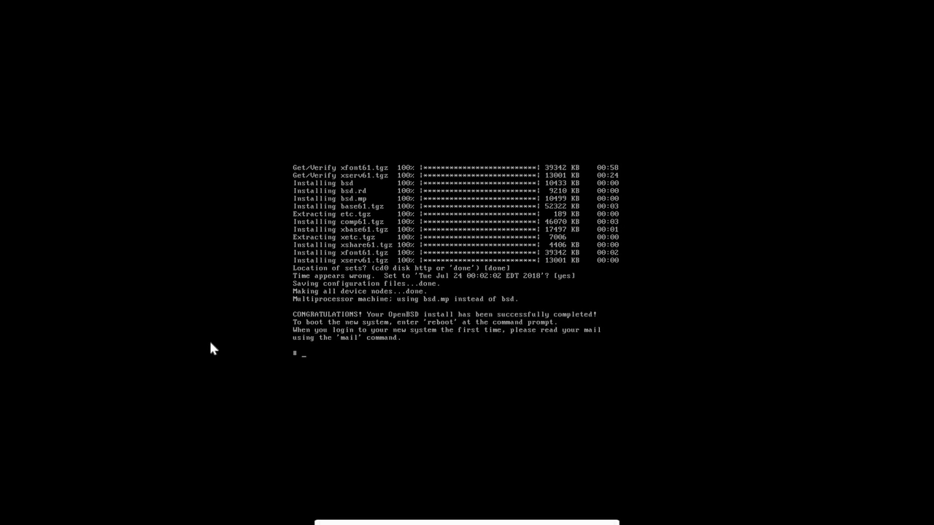
type("re")
type("boot")
Reboot the freshly installed system from the # prompt.
key("Return")
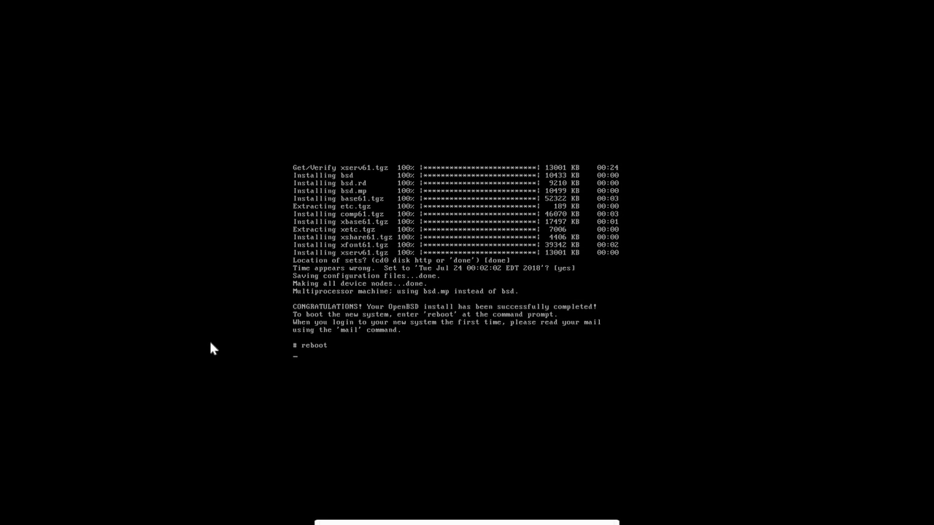
key("Return")
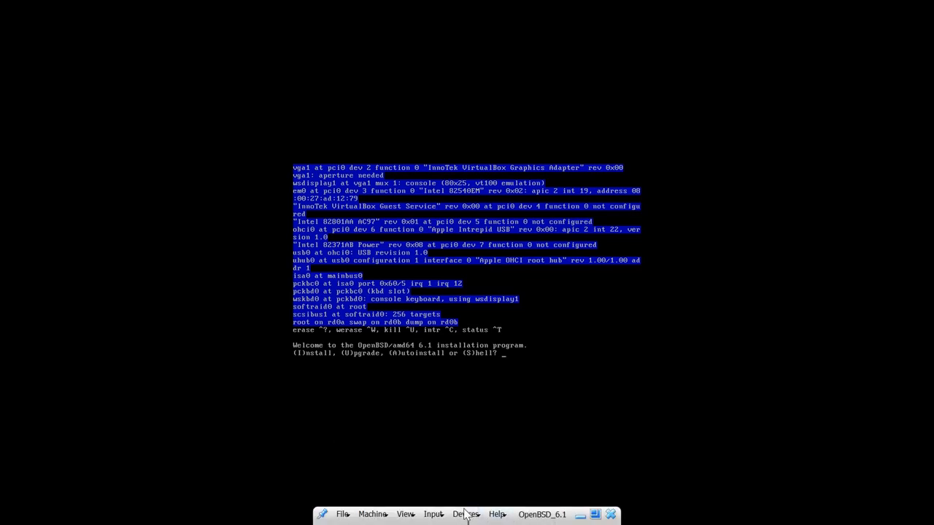
Remove the install disc from the optical drive, power off OpenBSD_6.1, then start it again.
left_click(464, 515)
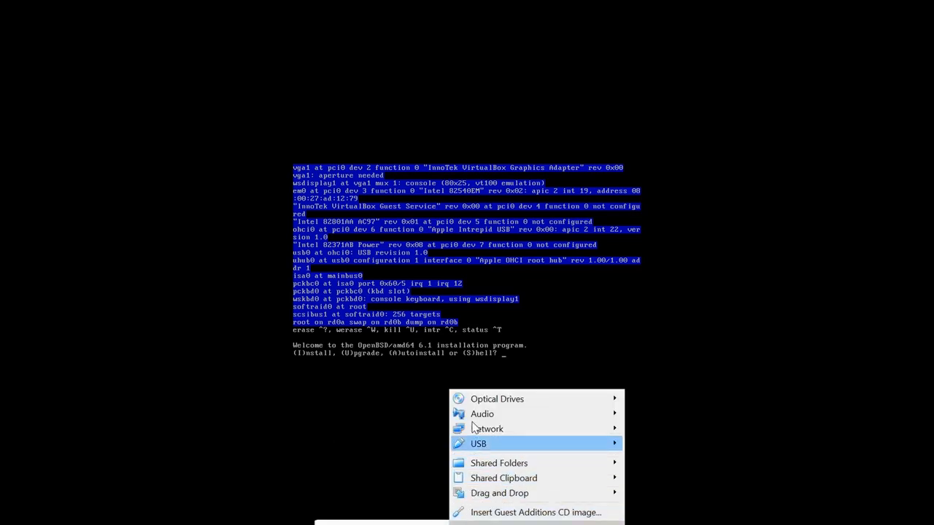
mouse_move(510, 398)
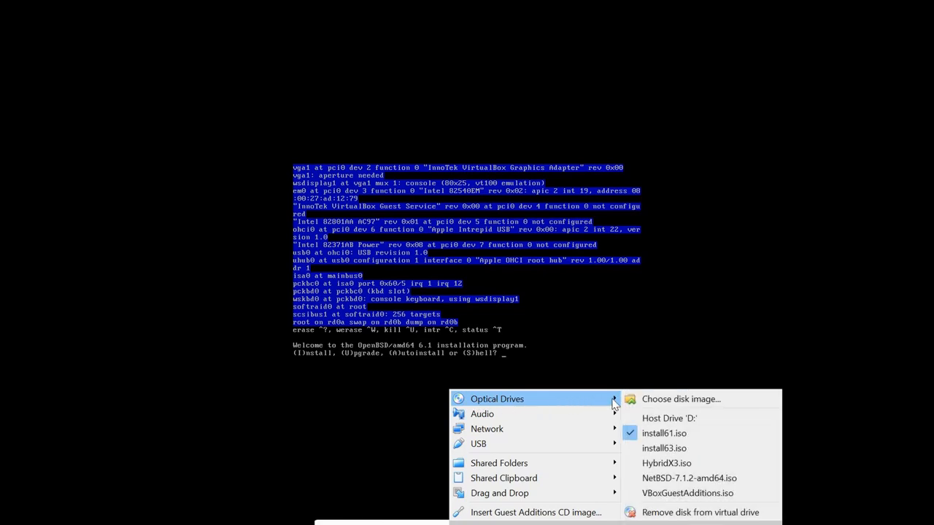
left_click(655, 434)
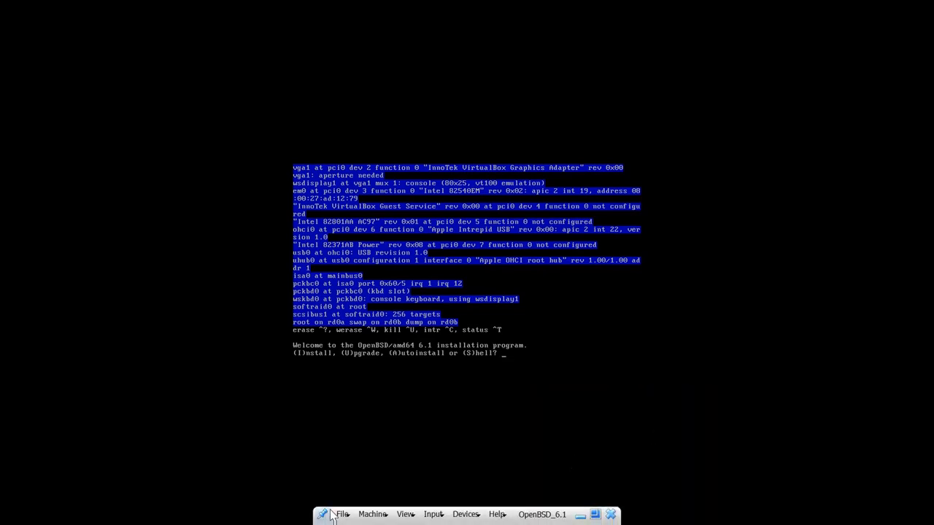
left_click(343, 514)
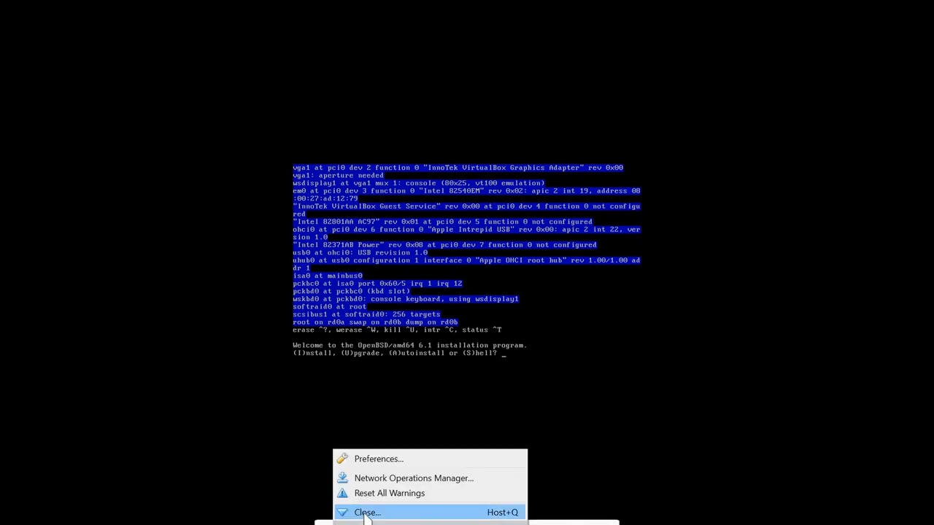
left_click(367, 513)
left_click(434, 279)
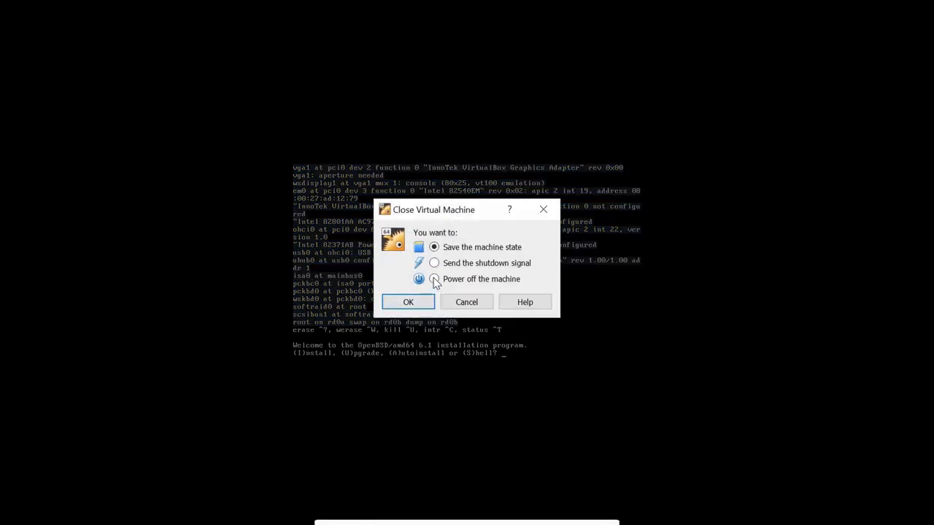
left_click(412, 301)
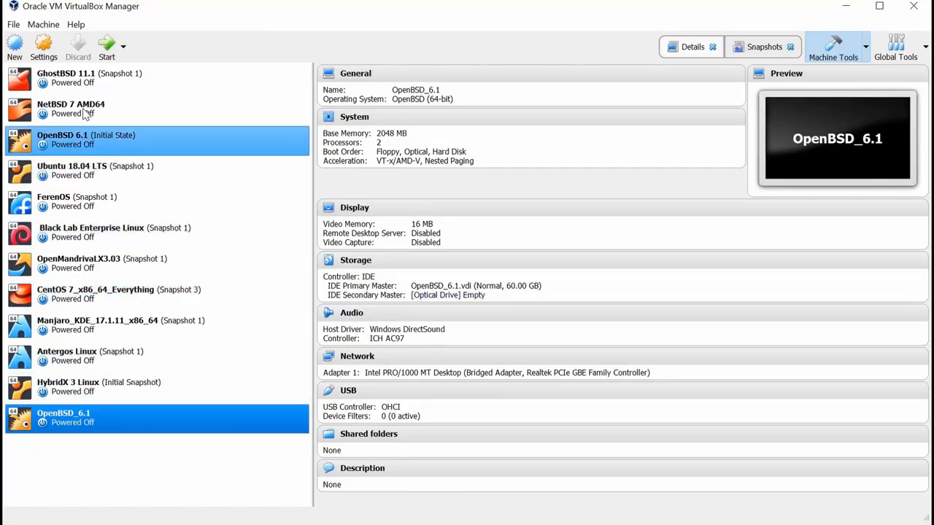
left_click(107, 47)
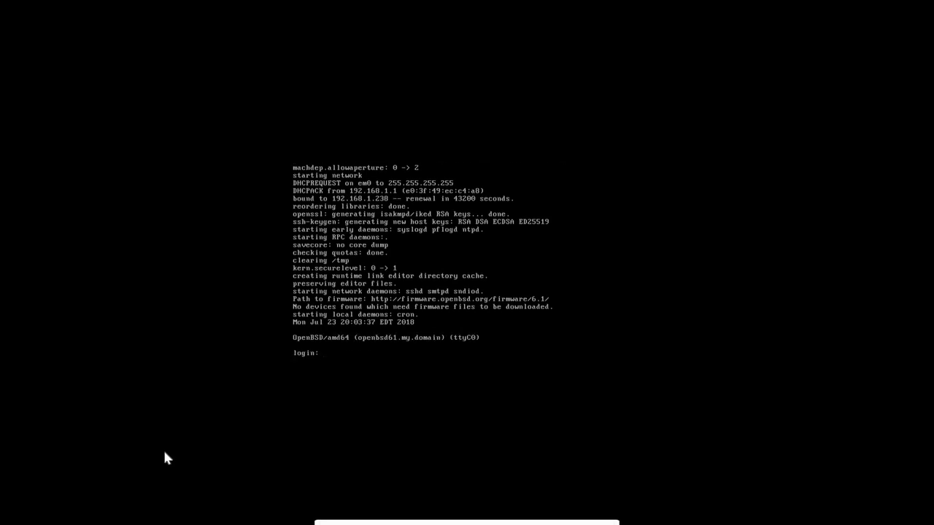
type("root")
Log in as root at the openbsd61 console and launch the X session with startx.
key("Return")
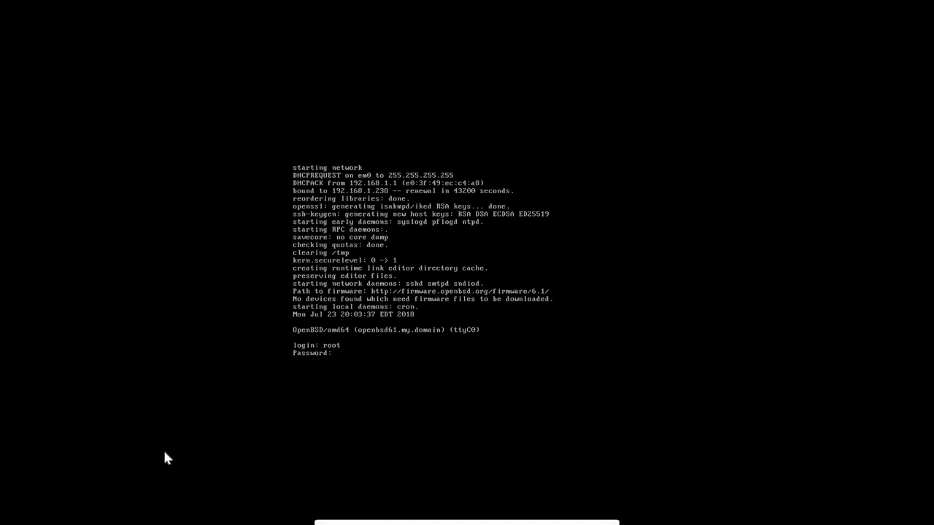
key("Return")
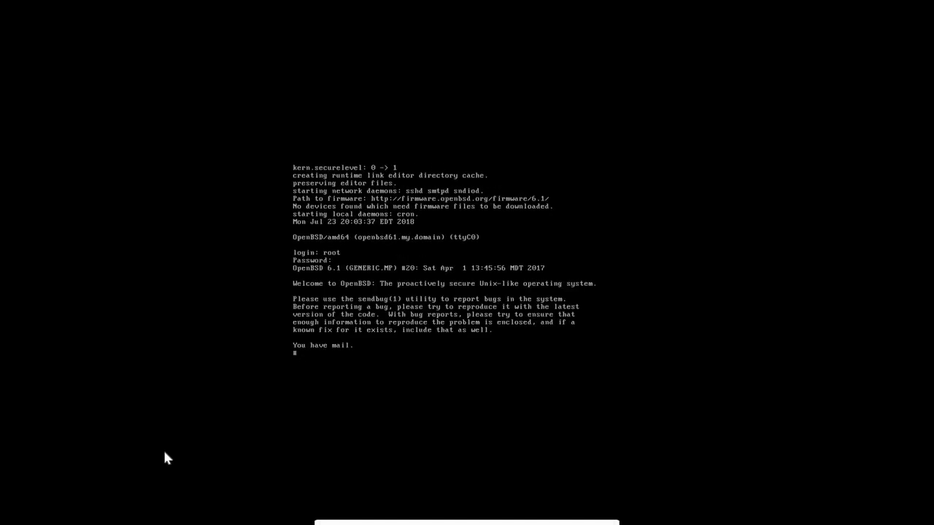
type("startx")
key("Return")
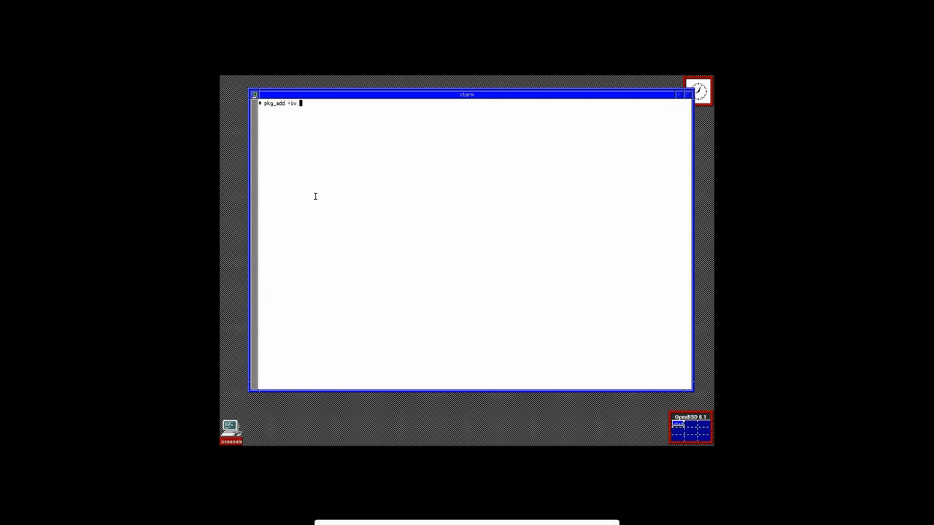
type("nano")
Install nano, add the user to the wheel group, and start installing xfce with pkg_add -iv.
key("Return")
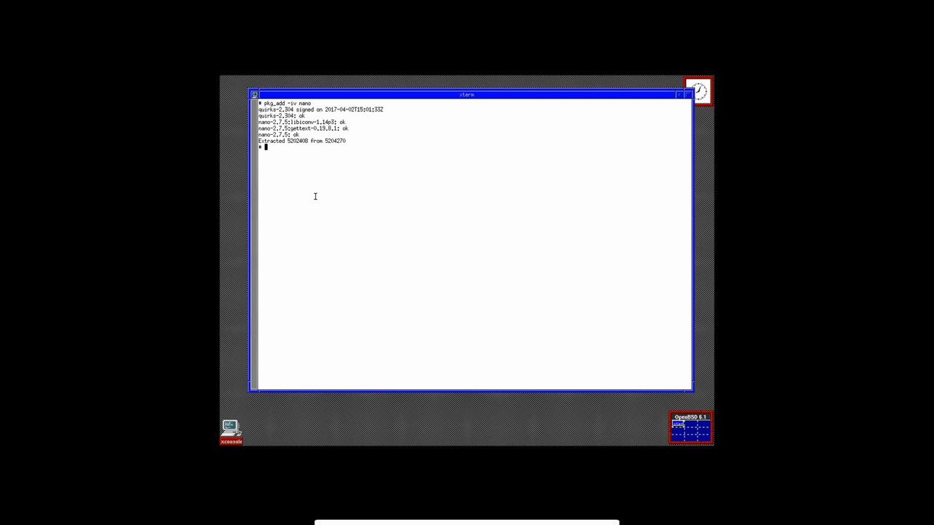
type("usermod -")
type("G wheel ")
type("datapioneer")
key("Return")
type("pkg")
type("_add -")
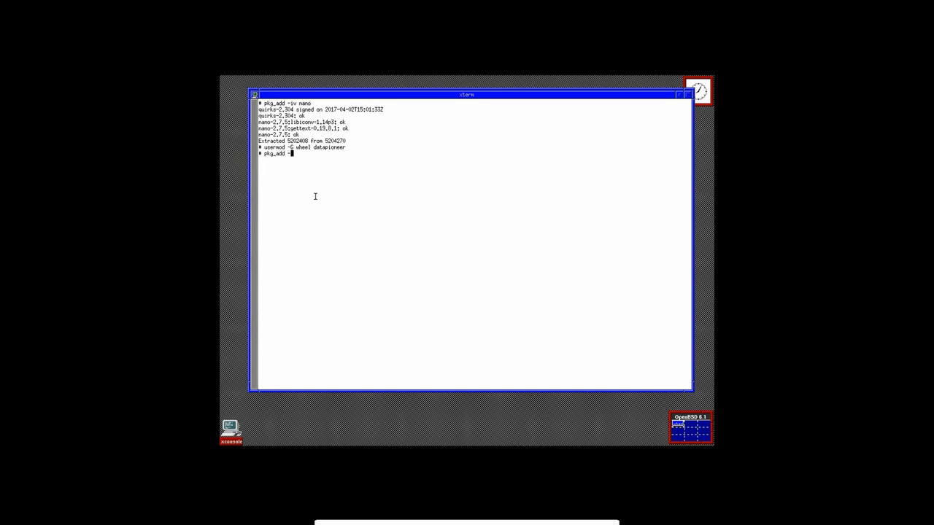
type("iv xf")
type("ce")
key("Return")
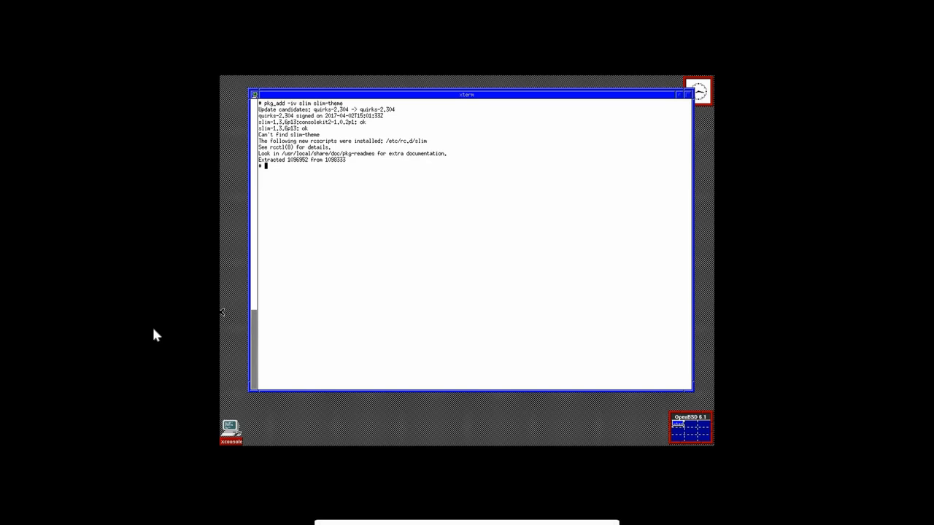
type("nano .xi")
type("nitr")
type("c")
Edit .xinitrc with nano in root's home, then list the dotfiles and confirm the directory is /root.
key("Return")
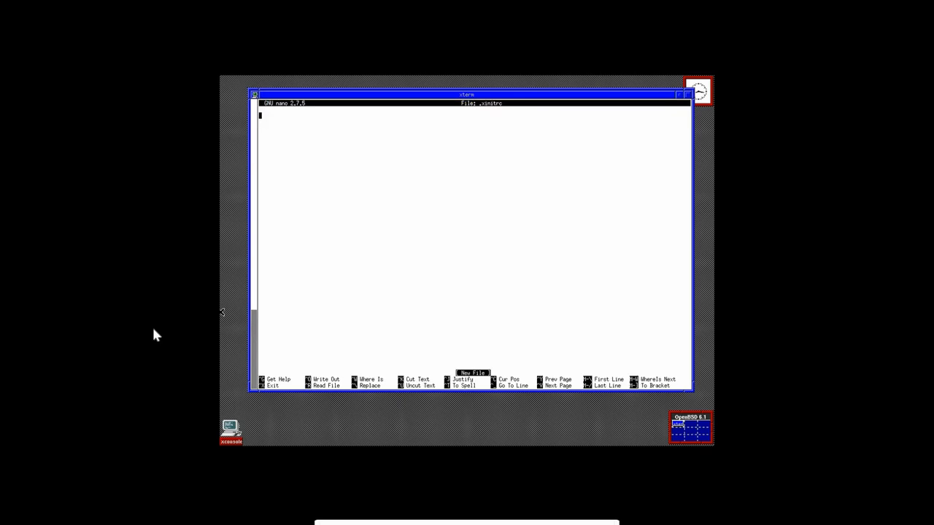
type("exec ")
type("startx")
type("fc")
type("e4")
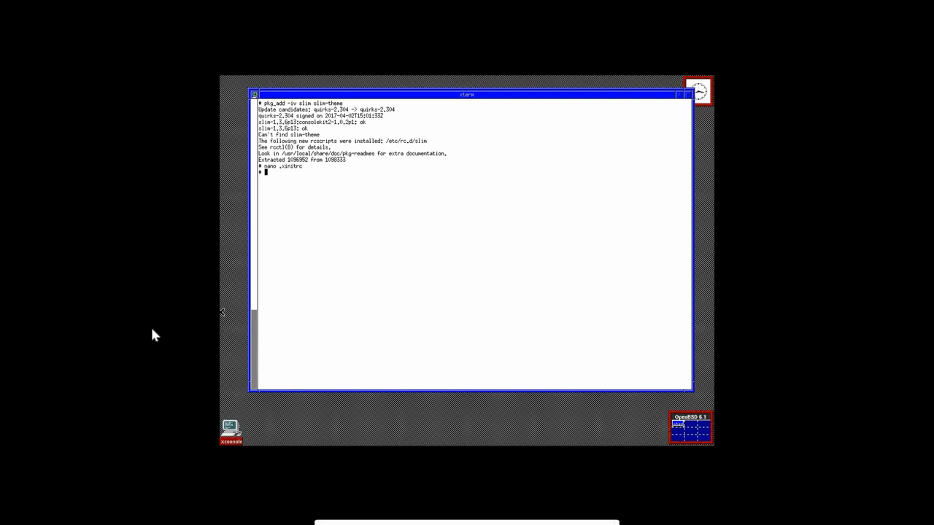
type("ls")
key("Return")
type("pwd")
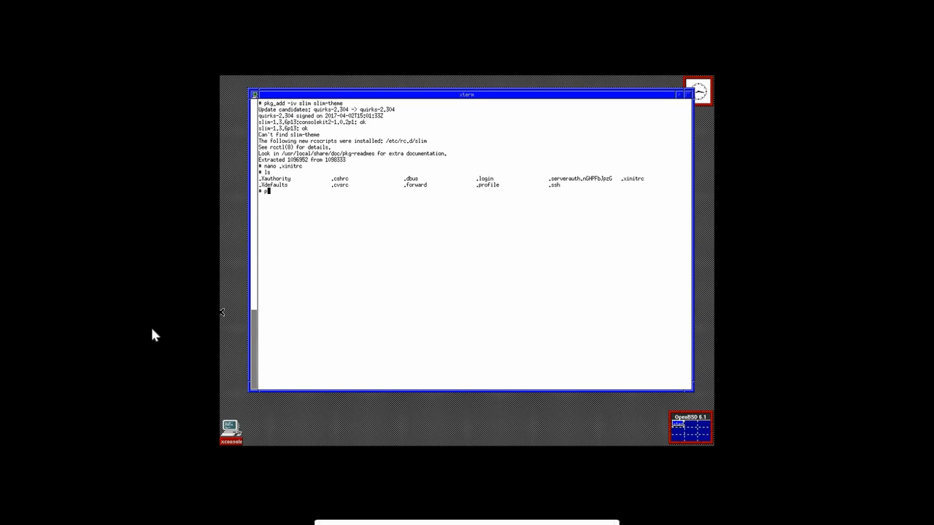
key("Return")
type("cd")
type(" /h")
type("ome/datapio")
type("neer")
Move to the user's home directory, confirm it with pwd, and create .xinitrc containing exec startxfce4.
key("Return")
type("pwd")
key("Return")
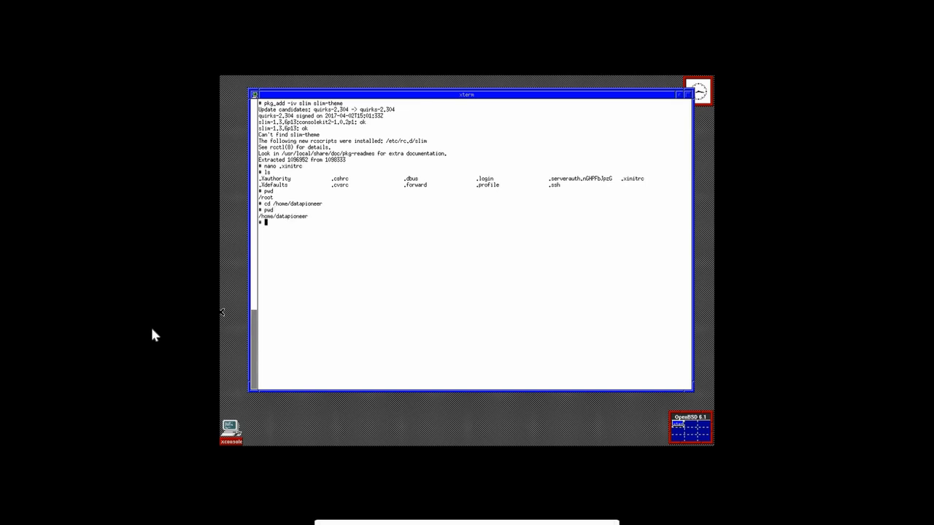
type("nano .x")
type("in")
type("itrc")
key("Return")
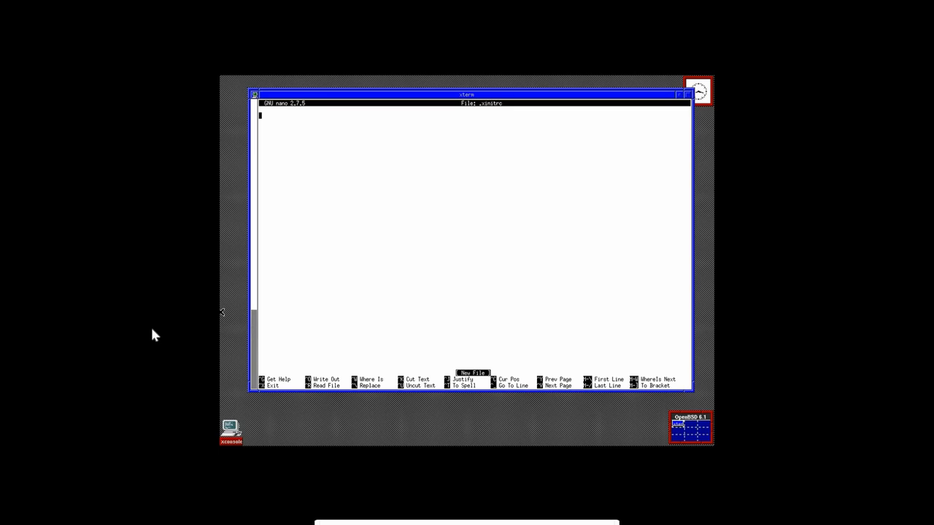
type("ex")
type("ec st")
type("artxf")
type("ce4")
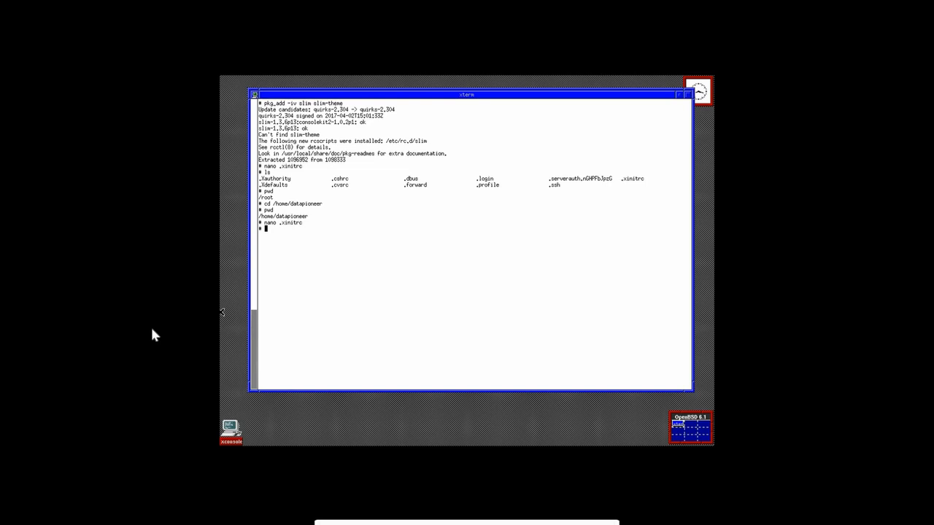
type("nano /et")
type("c/rc.l")
type("ocal")
Edit /etc/rc.local in nano to add the /usr/local/bin/slim -d startup line.
key("Return")
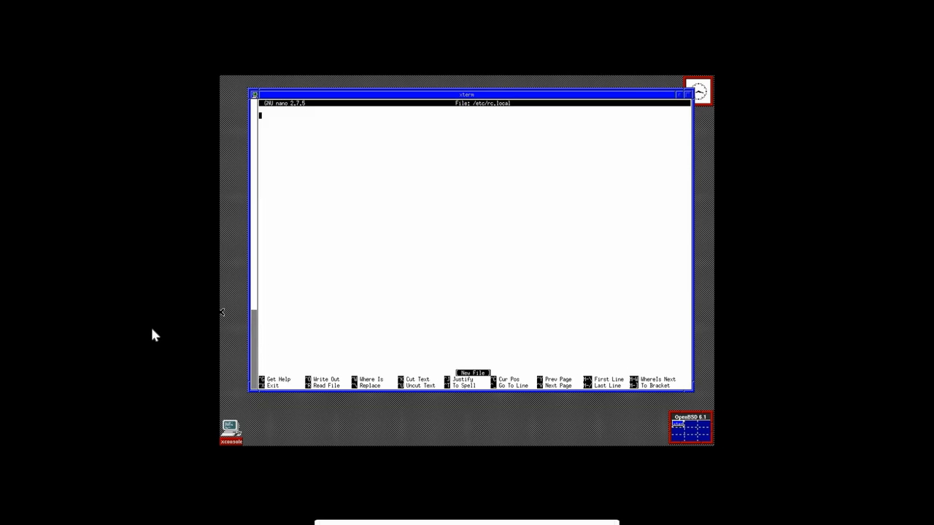
type("/")
type("us")
type("r/")
type("slim-")
type("-d")
type("d")
Enter xenodm_flags=, pkg_scripts="dbus_daemon avahi_daemon" and dbus_enable=YES in /etc/rc.conf.local.
key("BackSpace")
type("enodm_flags=")
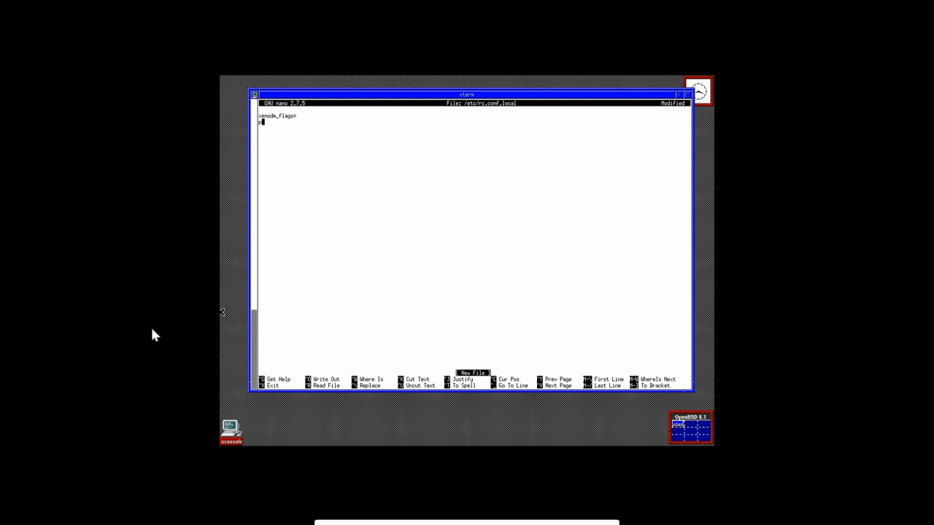
type("kg_scrip")
type("ts=")
type("=")
type("\"dbus_")
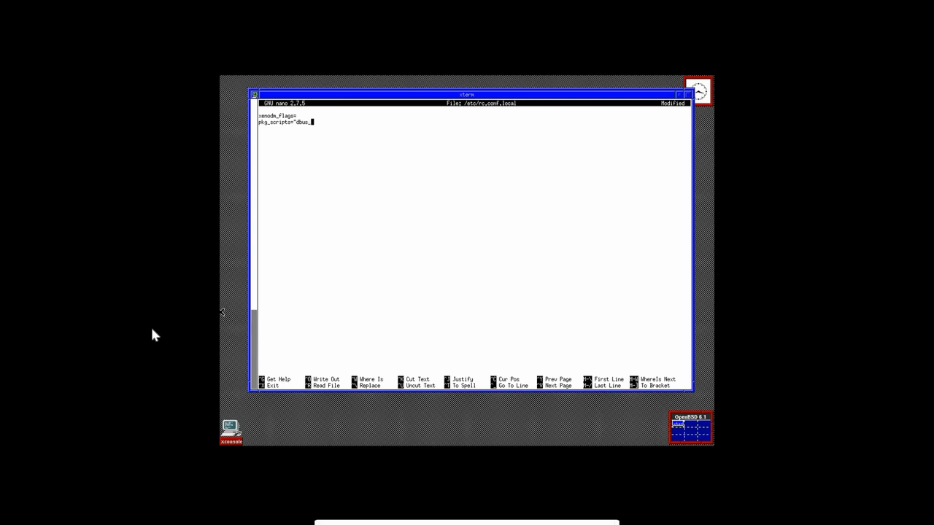
type("daemon ")
type("avahi")
type("d")
type("bus_")
type("enable")
type("=Y")
type("ES")
key("Return")
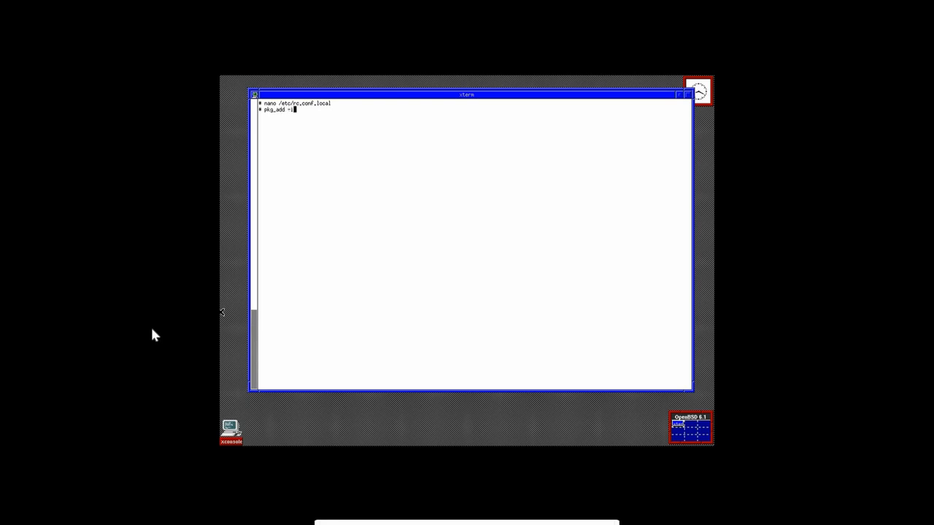
Run pkg_add -iv vlc gimp thunderbird to install the three applications.
key("BackSpace")
type("vlc gi")
type("mp")
type("bird")
key("Return")
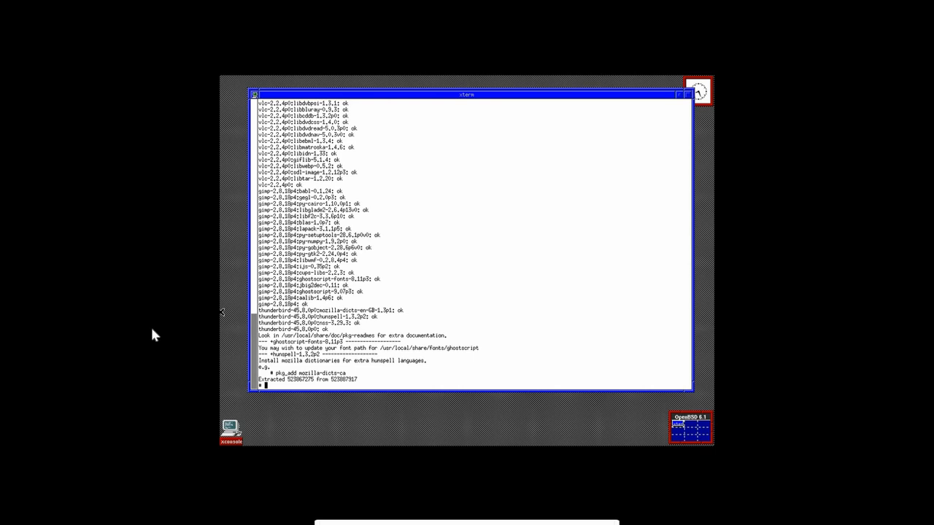
type("syspatch")
Run syspatch to apply system patches and let the guest reboot.
key("Return")
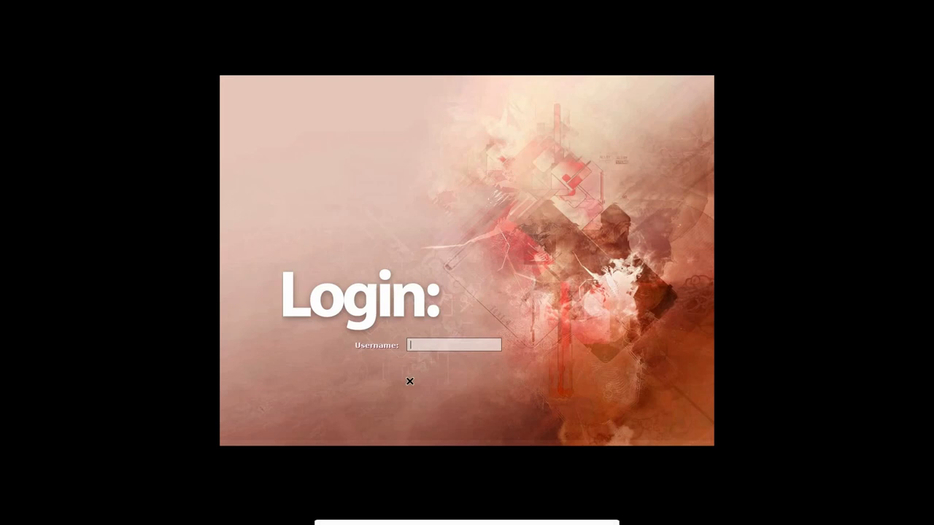
type("ro")
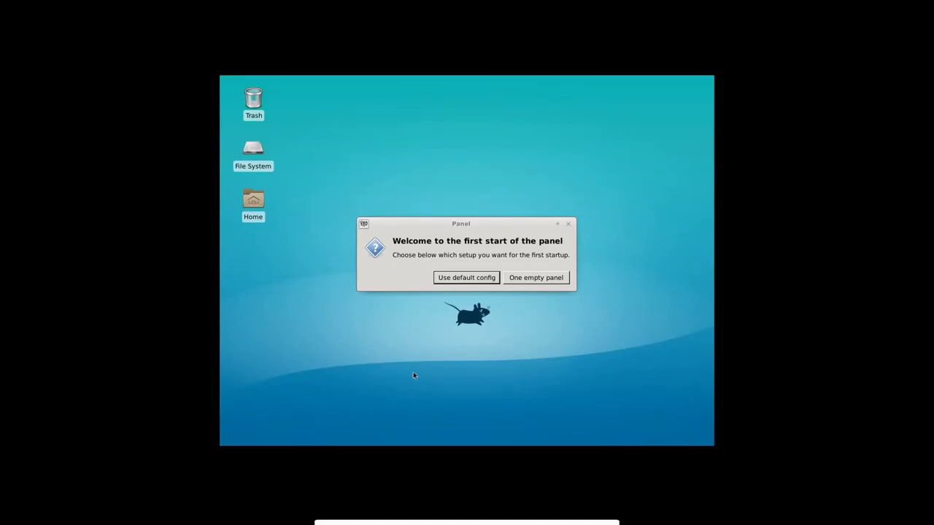
Accept the default Xfce panel layout at the first-start welcome question.
left_click(466, 282)
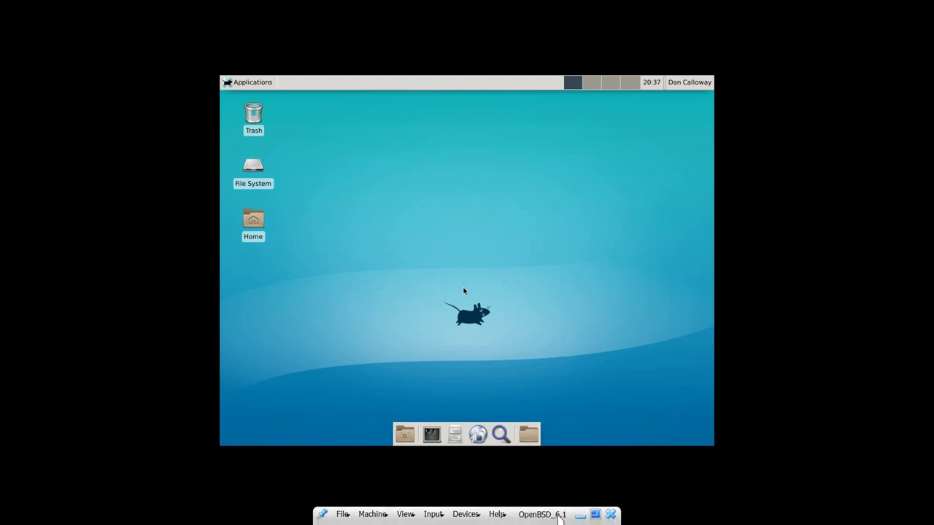
Enlarge the guest display to a 125% scale factor from the VirtualBox mini toolbar.
left_click(411, 518)
mouse_move(437, 512)
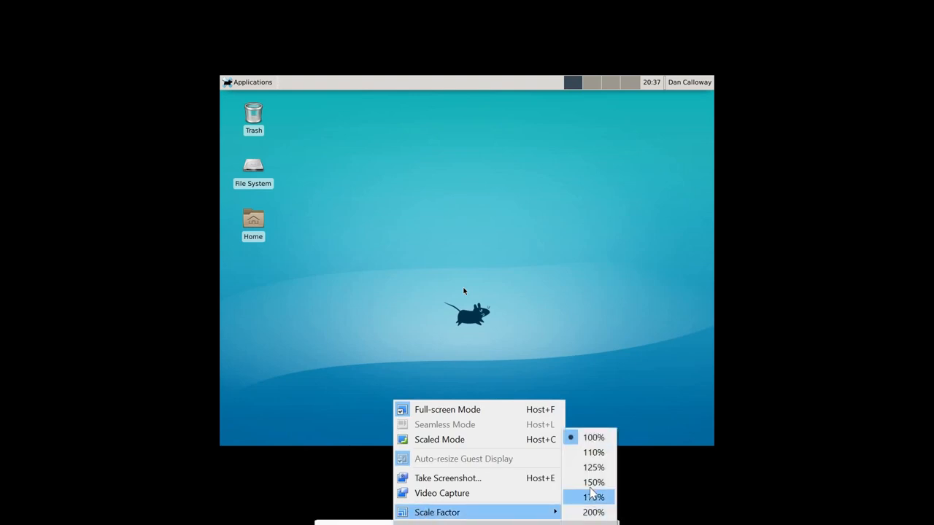
left_click(594, 467)
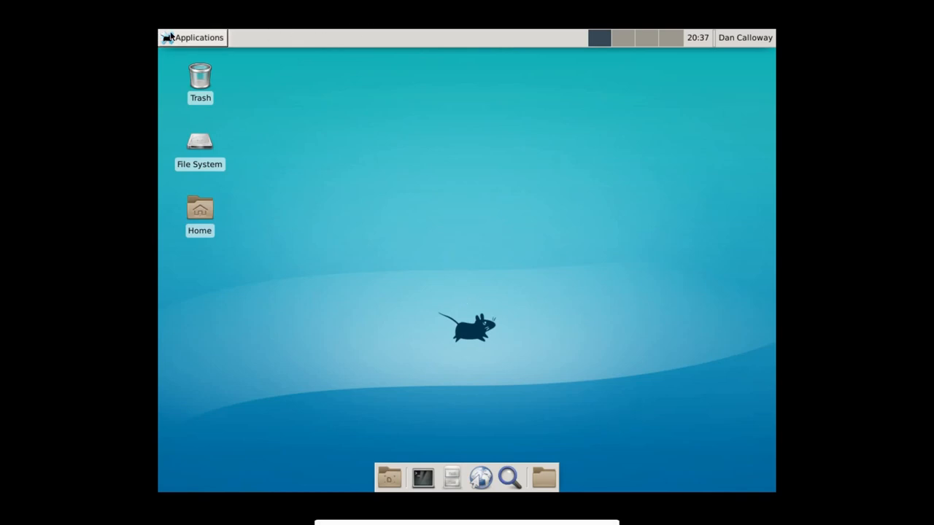
Launch Terminal, run ifconfig noting em0 at 192.168.1.238, then clear the screen.
left_click(175, 37)
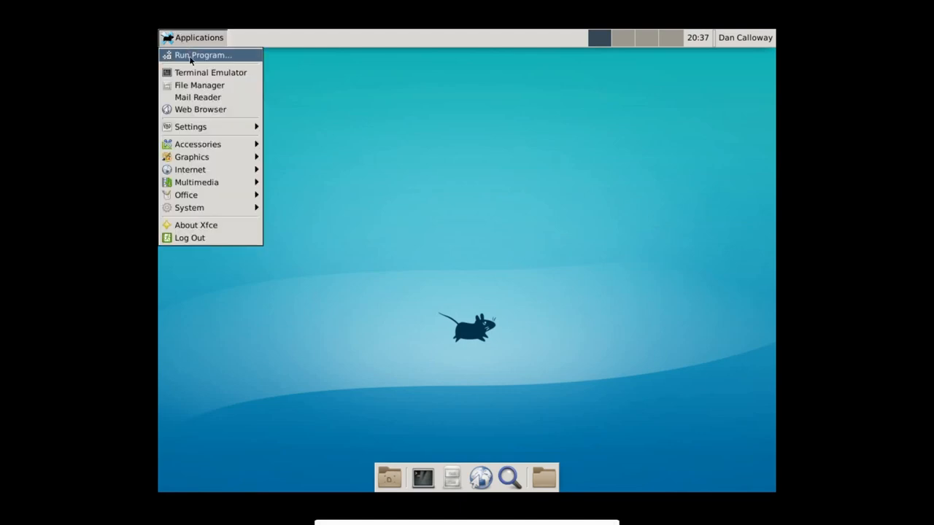
left_click(210, 72)
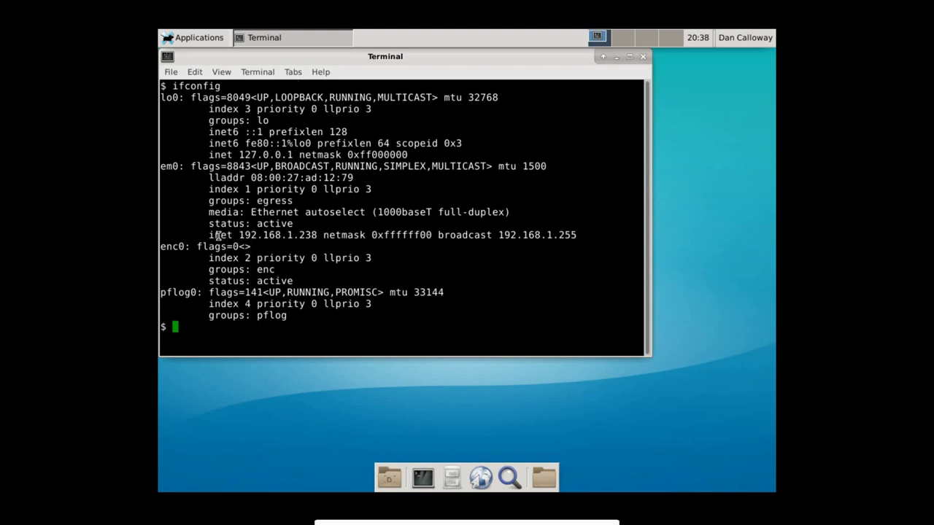
left_click_drag(208, 235, 317, 235)
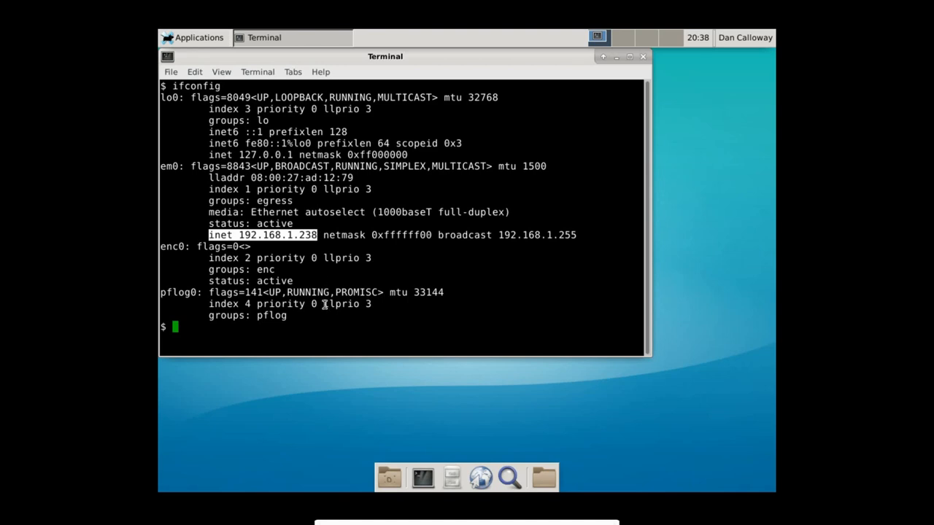
left_click(352, 329)
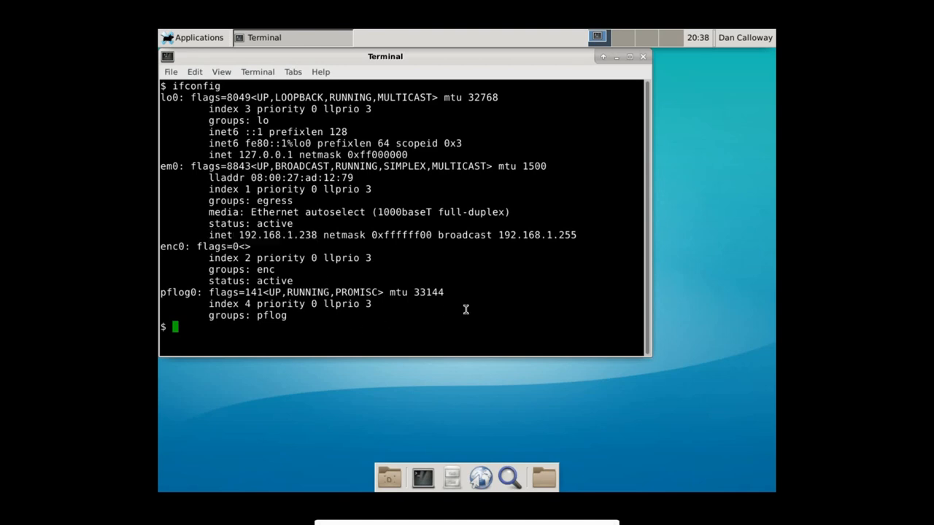
type("clea")
type("r")
key("Return")
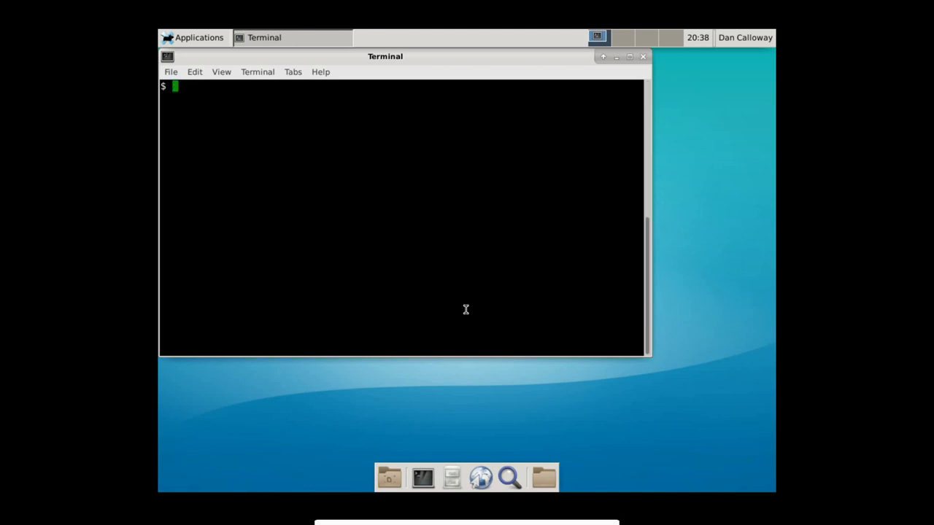
type("ssh root@192.168")
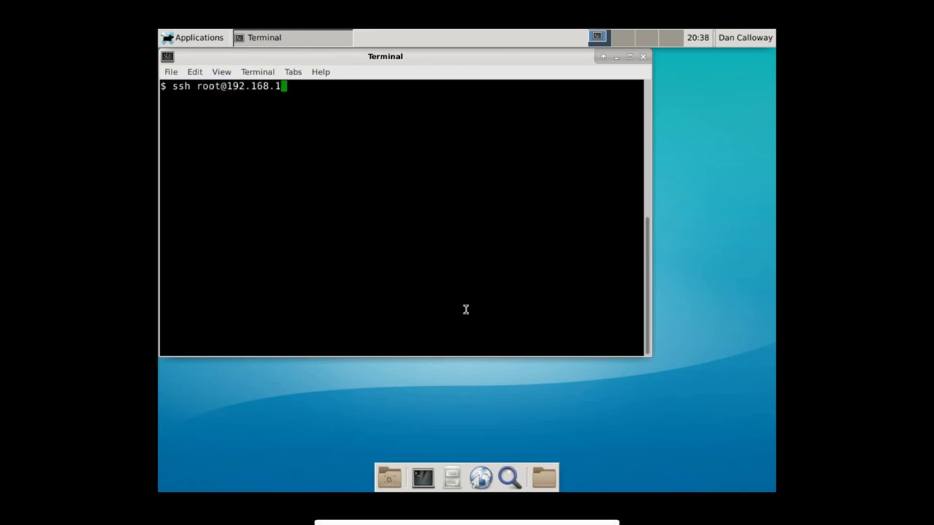
type(".157")
SSH as root into WDMyCloud at 192.168.1.157, trusting the host and entering the password.
key("Return")
type("yes")
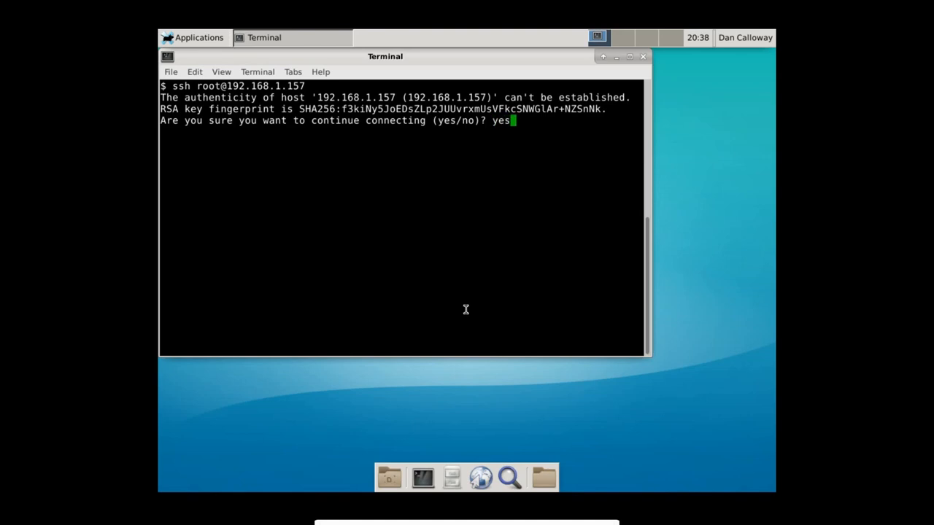
key("Return")
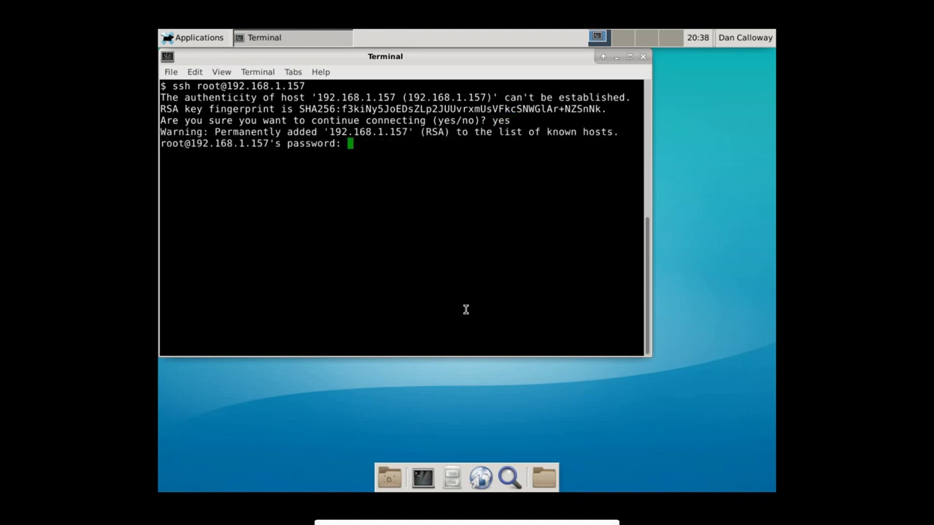
key("Return")
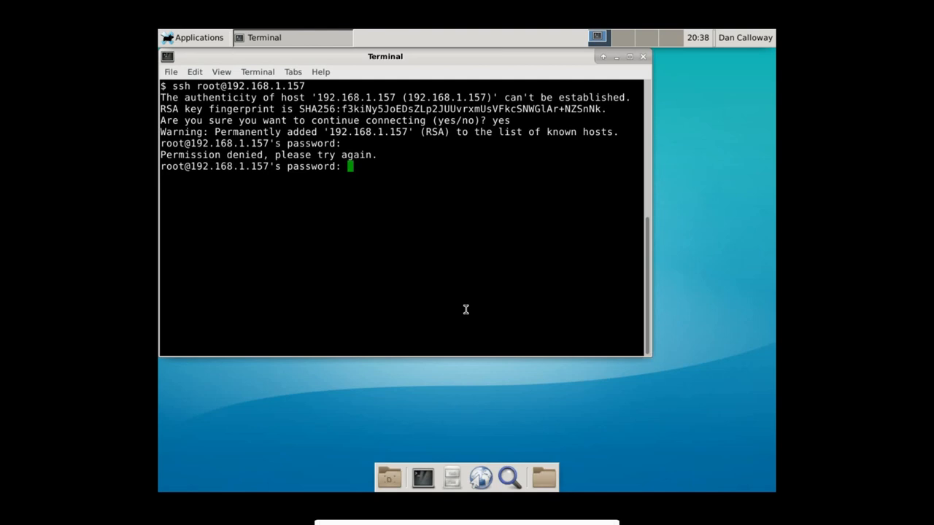
key("Return")
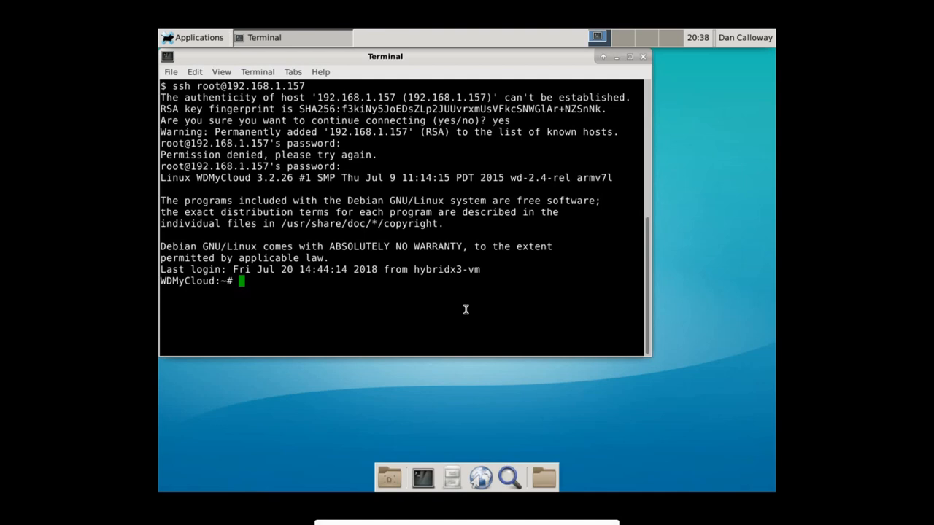
type("cd /shar")
type("es/Publi")
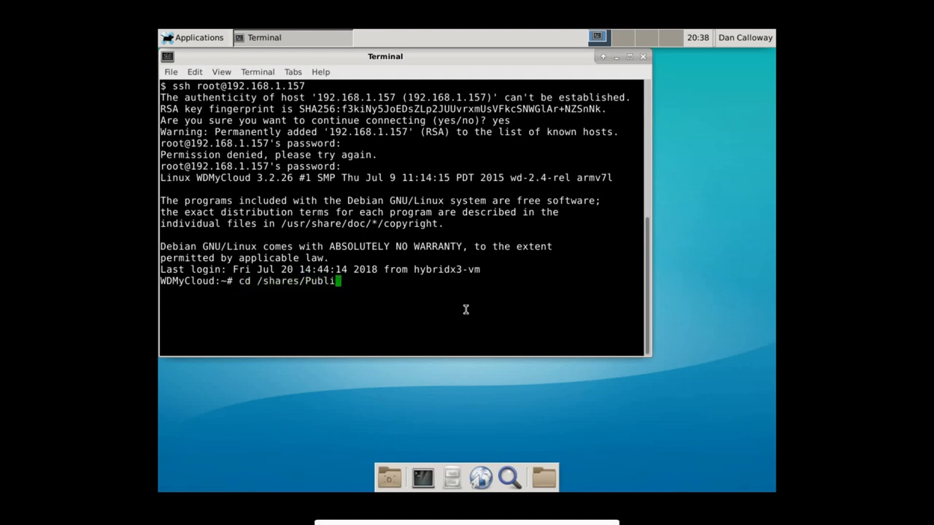
type("c/'Shar")
type("ed Picture")
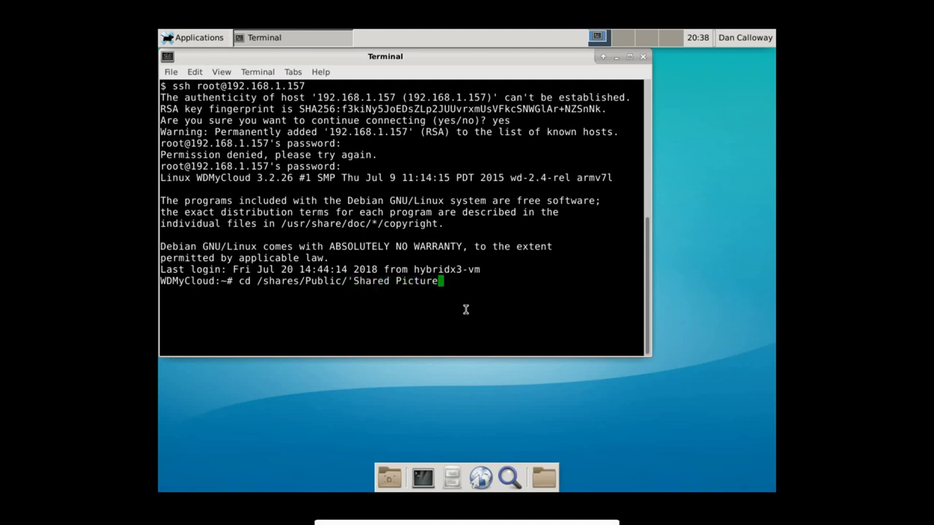
type("s'")
List the Shared Pictures folder, exit the remote session, clear, and exit the terminal.
key("Return")
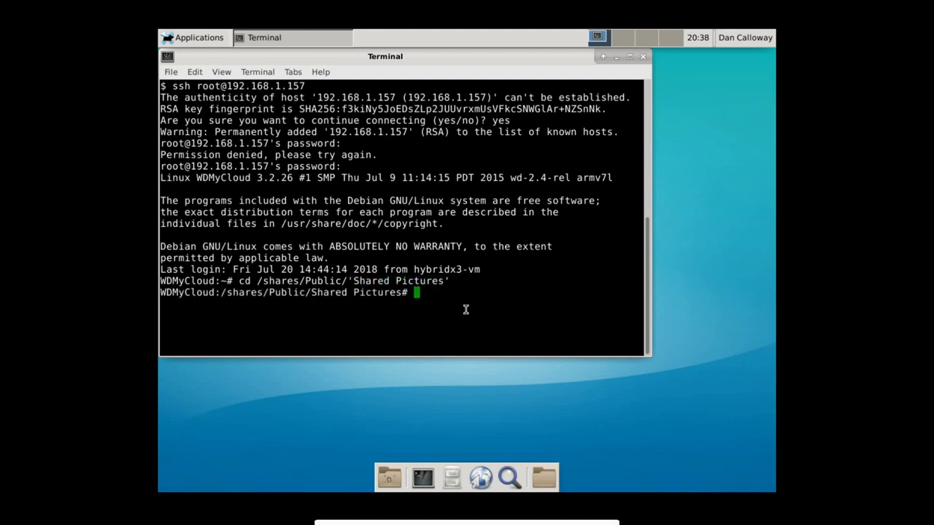
type("ls")
key("Return")
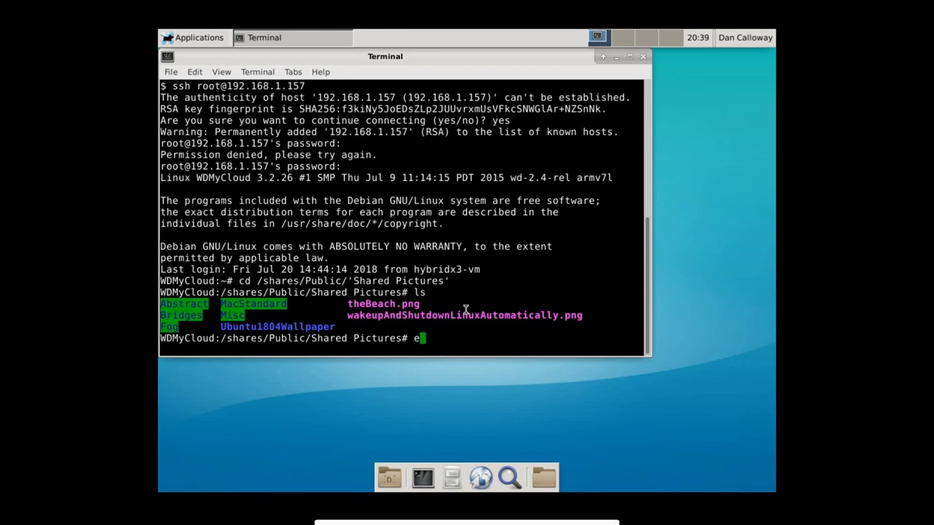
type("exit")
key("Return")
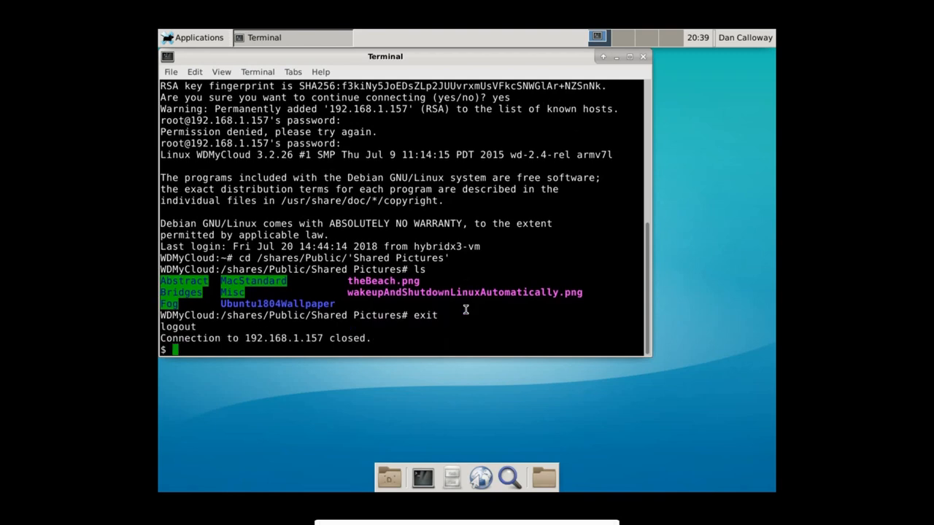
type("clear")
key("Return")
type("exit")
key("Return")
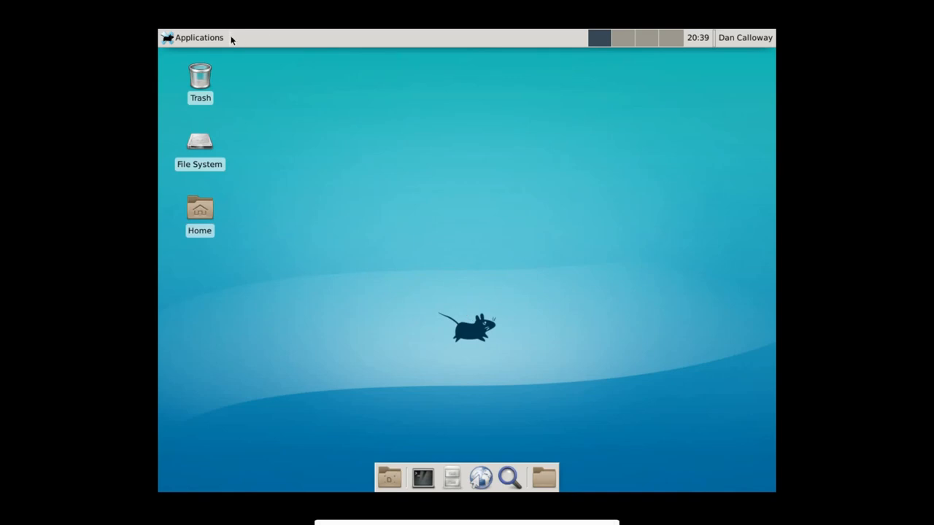
Review the Desktop settings Menus and Icons tabs, then close the window.
left_click(201, 40)
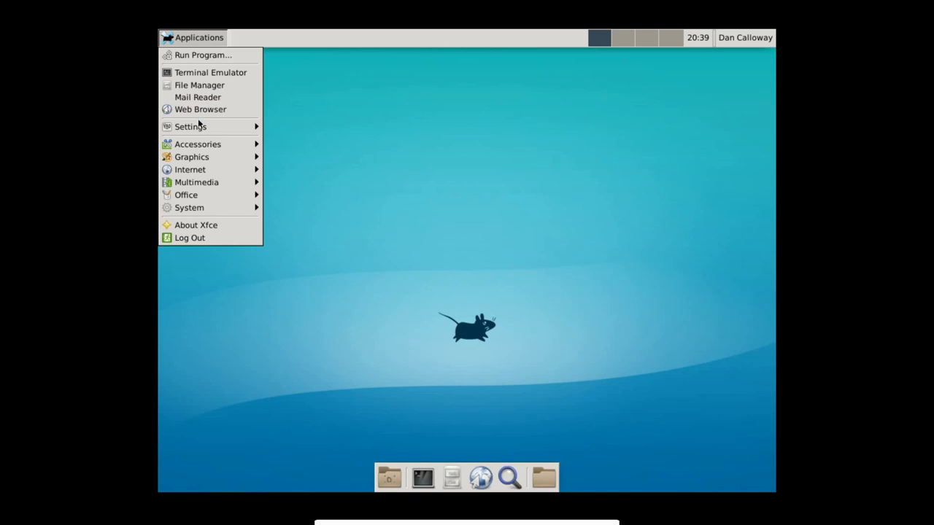
mouse_move(191, 127)
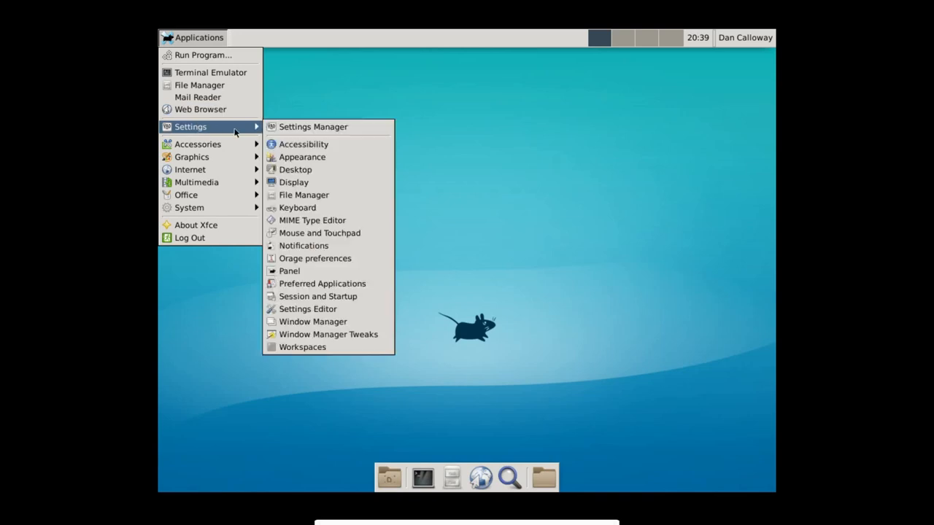
left_click(305, 169)
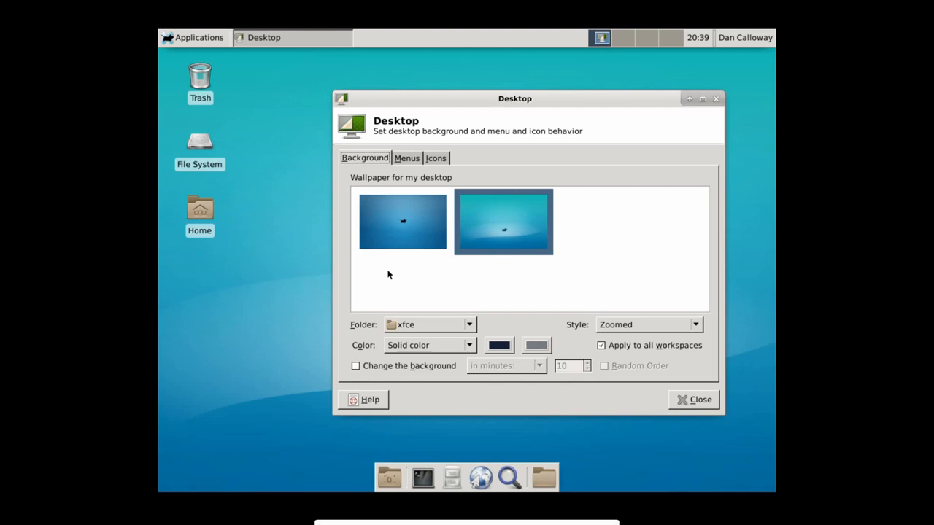
left_click(411, 162)
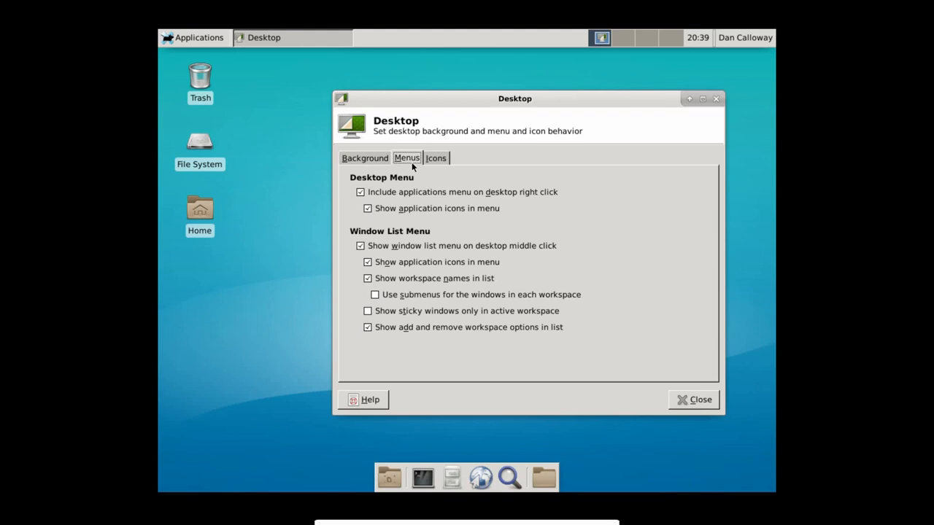
left_click(446, 161)
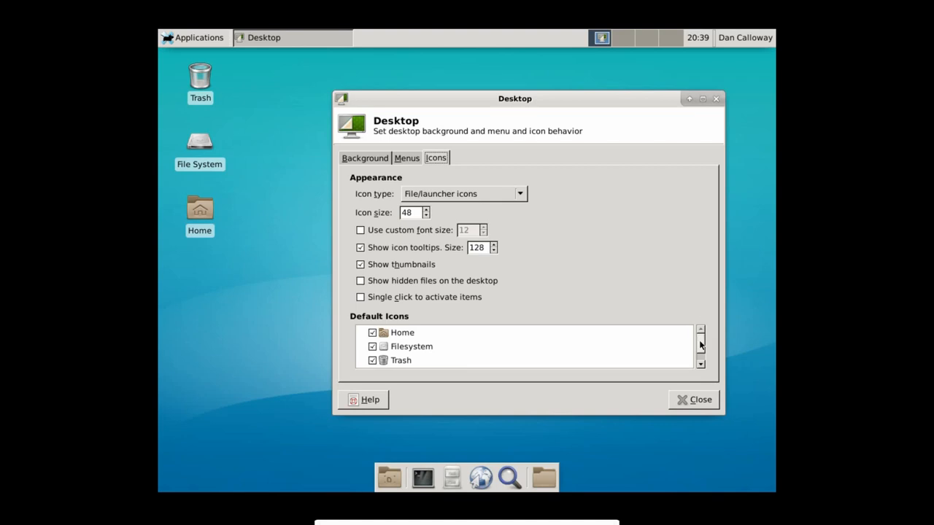
left_click_drag(700, 342, 700, 358)
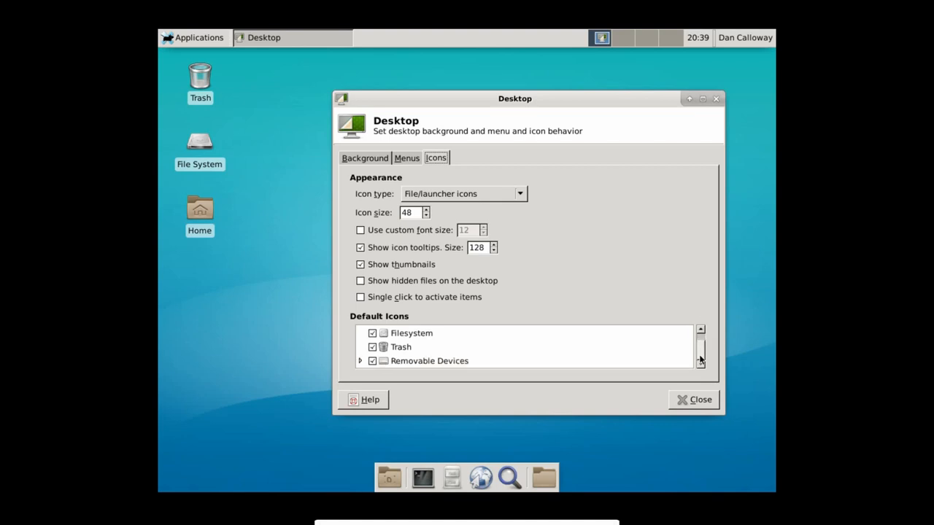
left_click(693, 399)
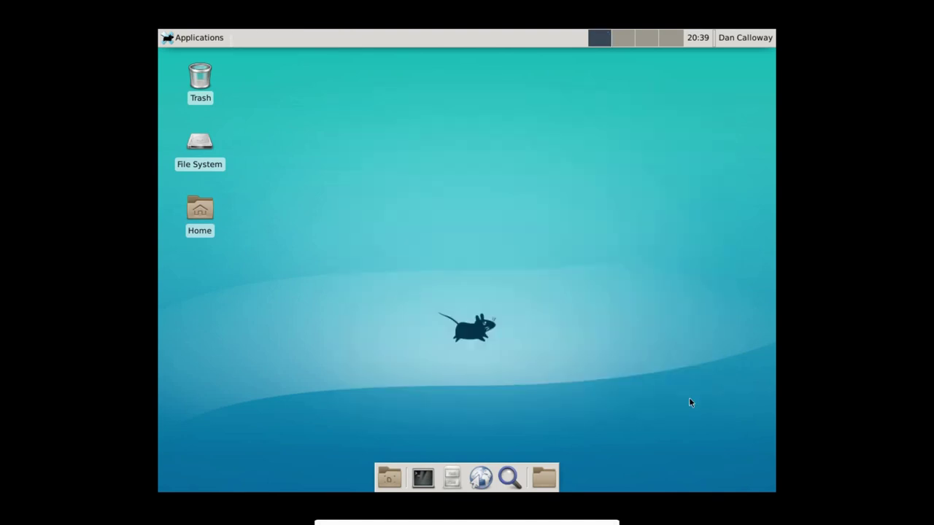
Bring up the Appearance settings from Applications > Settings.
left_click(179, 38)
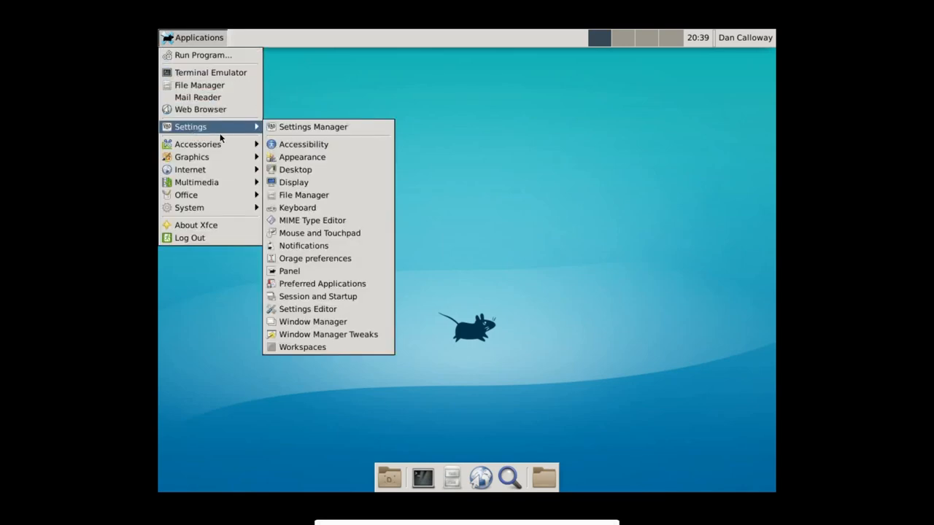
left_click(302, 157)
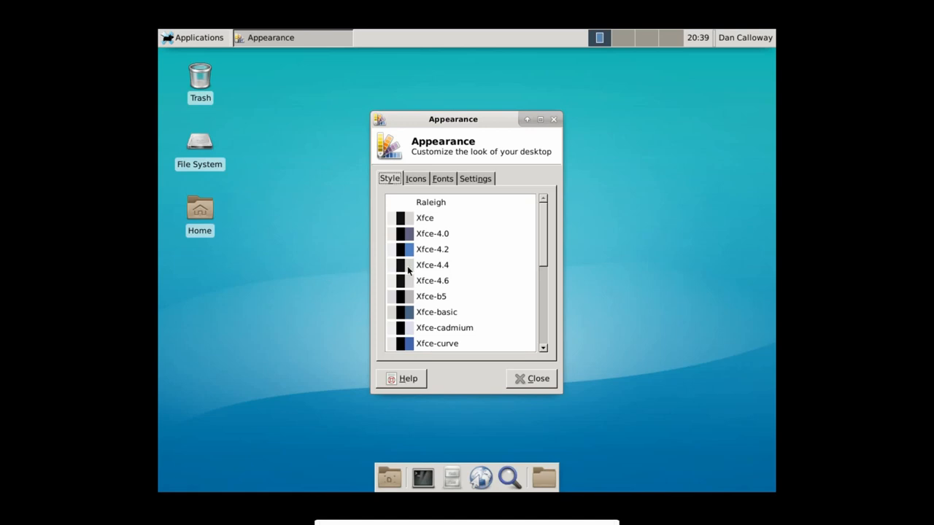
Apply the Xfce-4.4 style, close Appearance, and reopen the Applications menu.
left_click(429, 267)
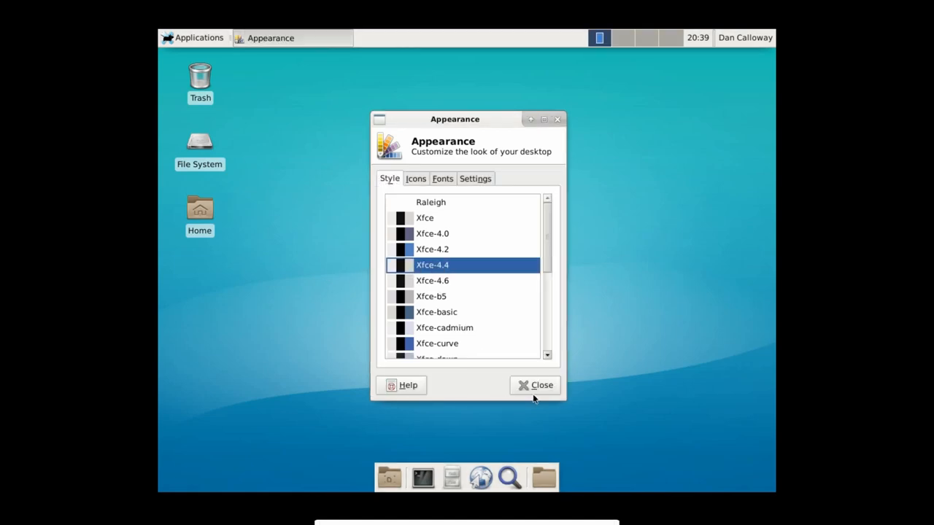
left_click(538, 386)
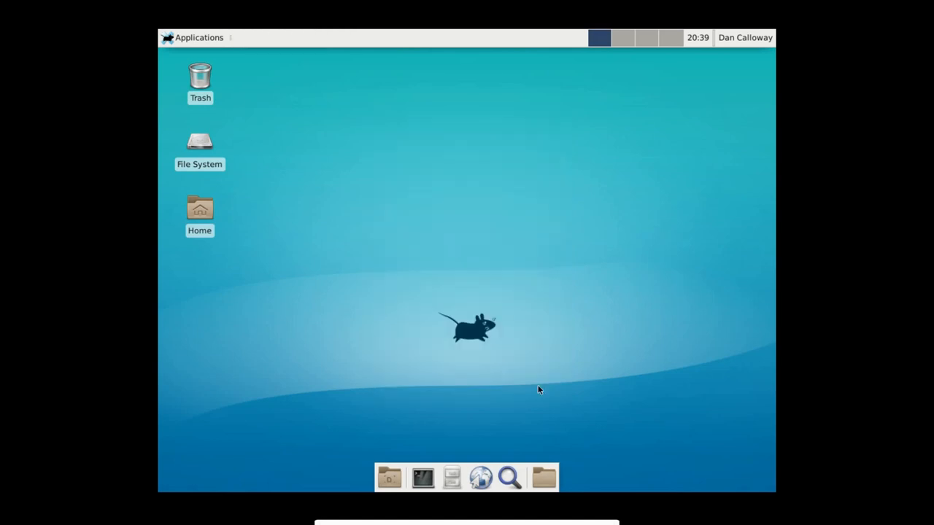
left_click(206, 38)
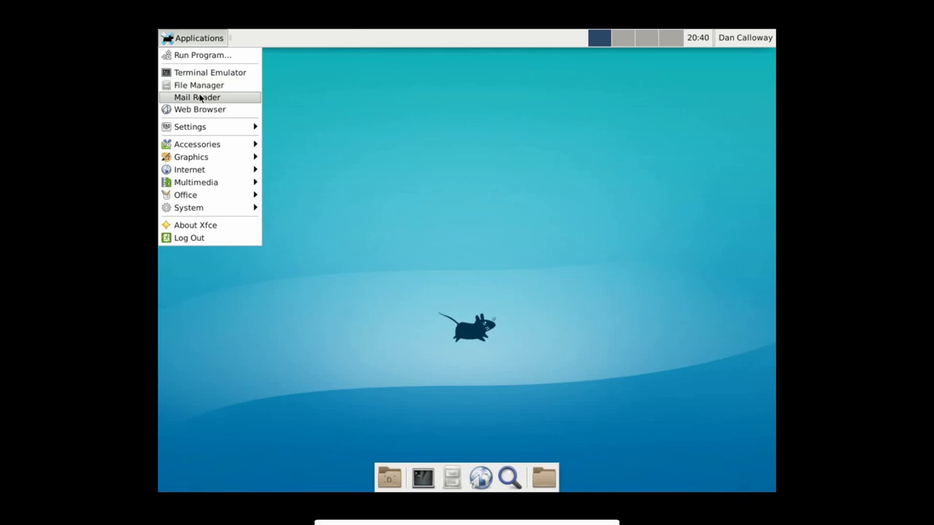
mouse_move(191, 127)
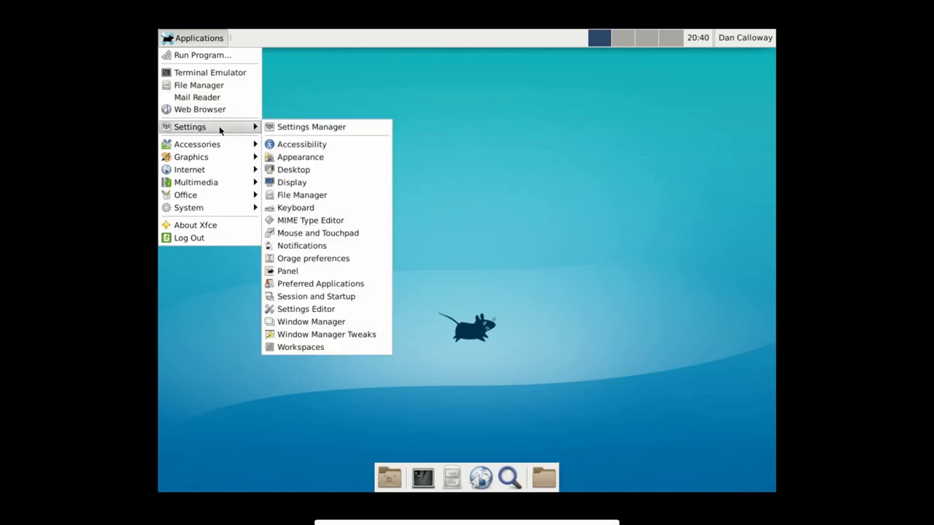
Set the File Manager shortcuts pane icon size to Very Small and close its preferences.
left_click(309, 195)
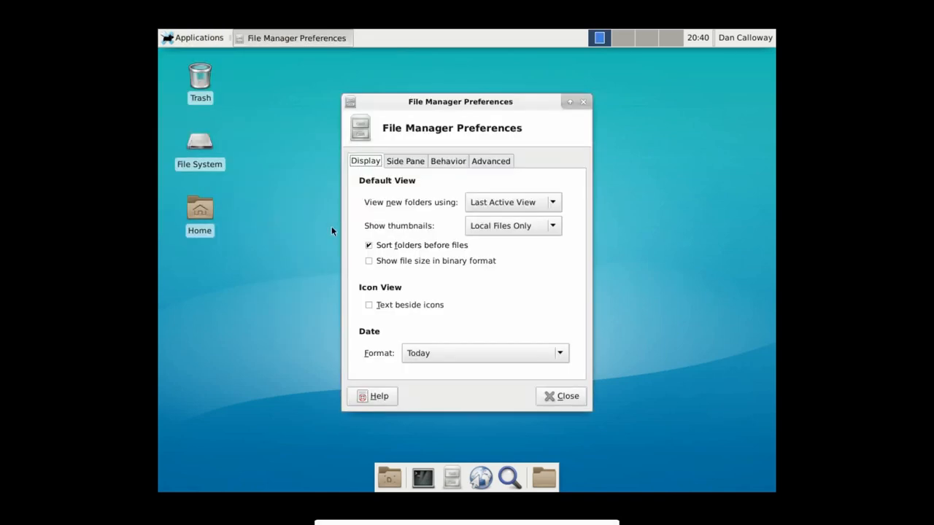
left_click(405, 161)
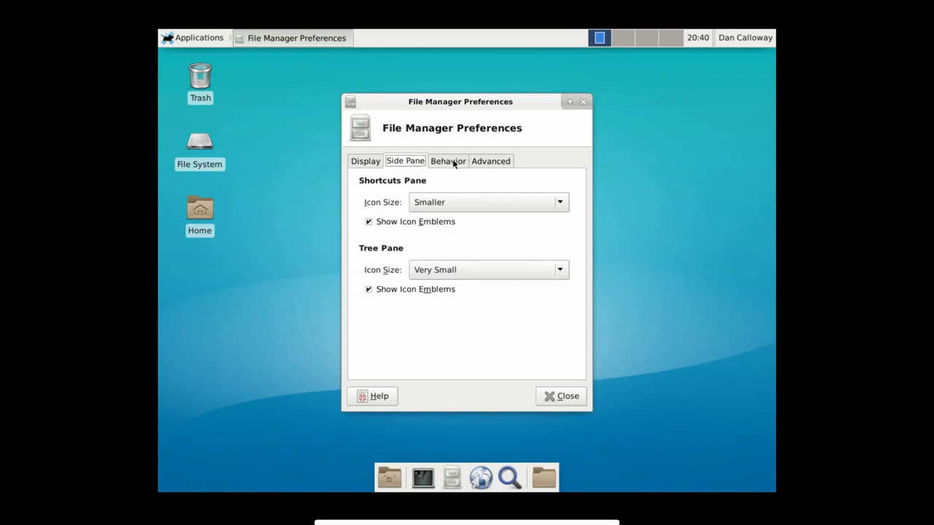
left_click(561, 204)
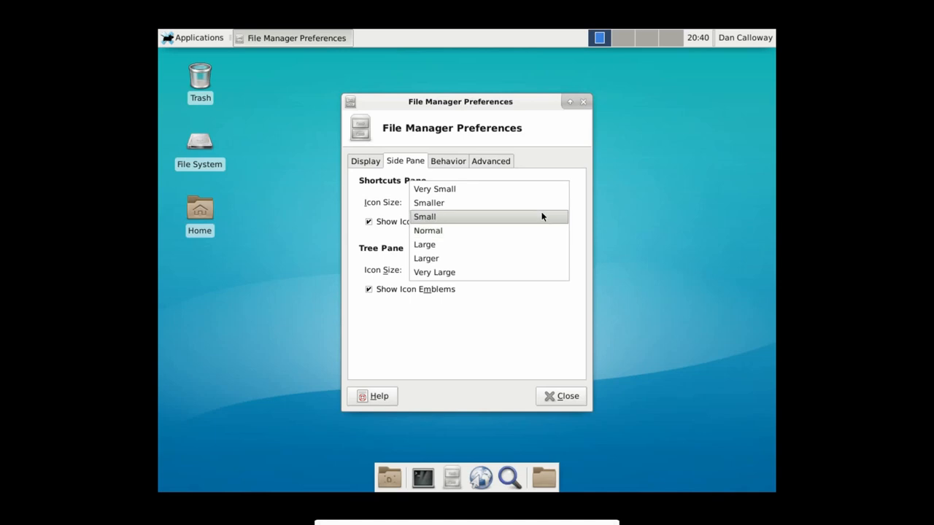
left_click(538, 191)
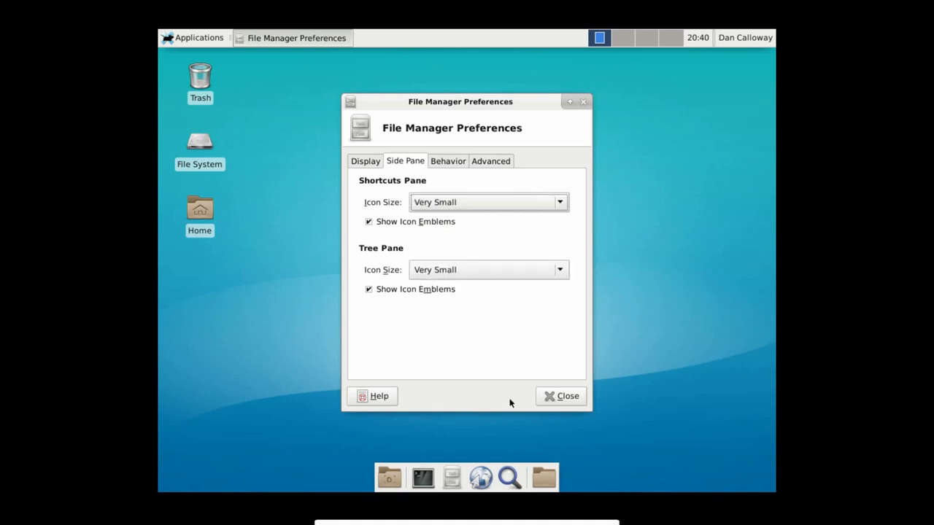
left_click(562, 397)
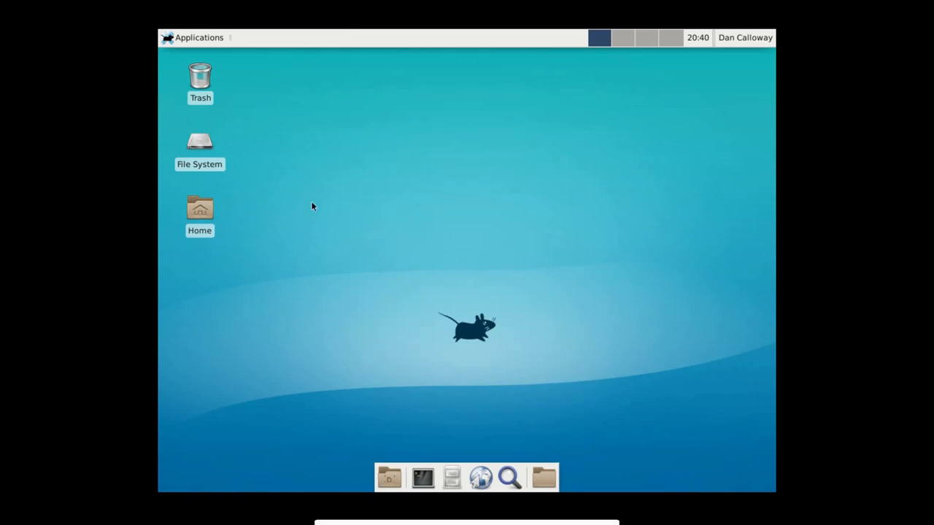
left_click(195, 38)
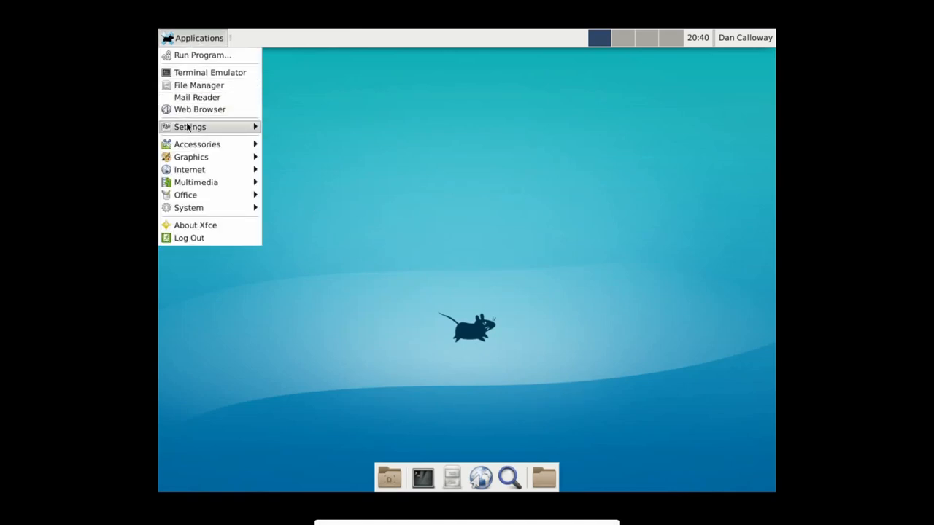
mouse_move(190, 127)
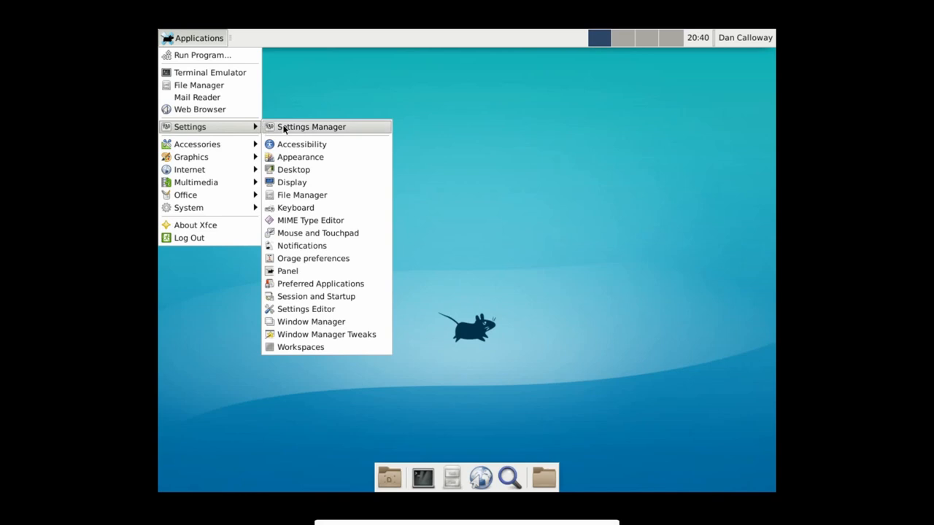
View Workspaces settings, switch among workspaces 2, 4 and 1, then close the window.
left_click(301, 347)
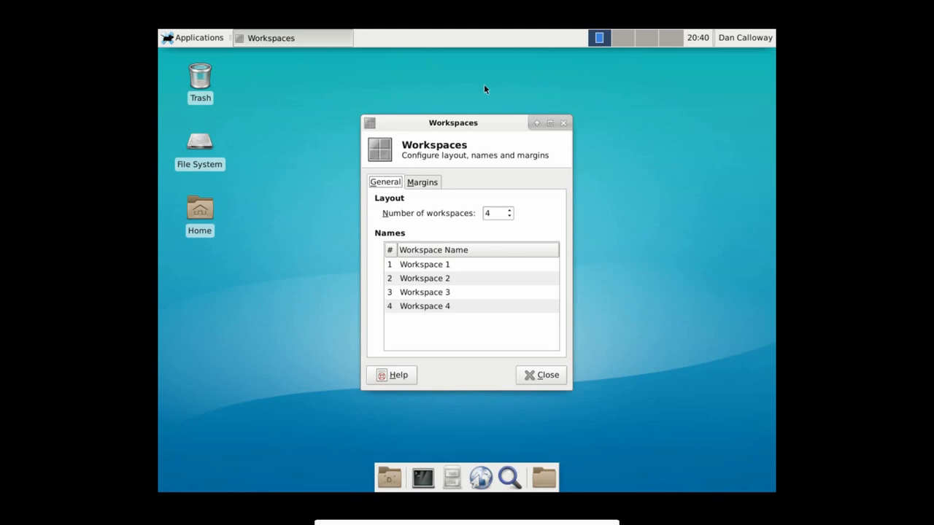
left_click(630, 37)
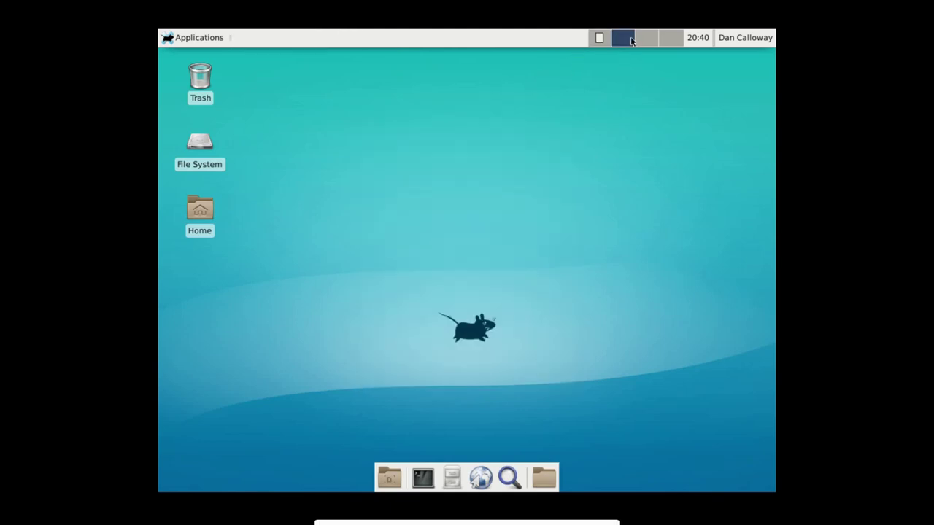
left_click(668, 40)
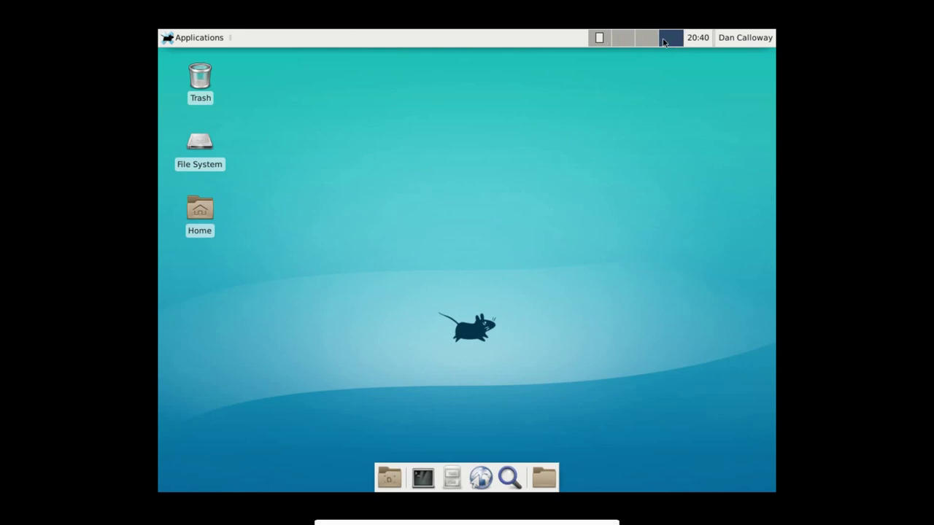
left_click(597, 38)
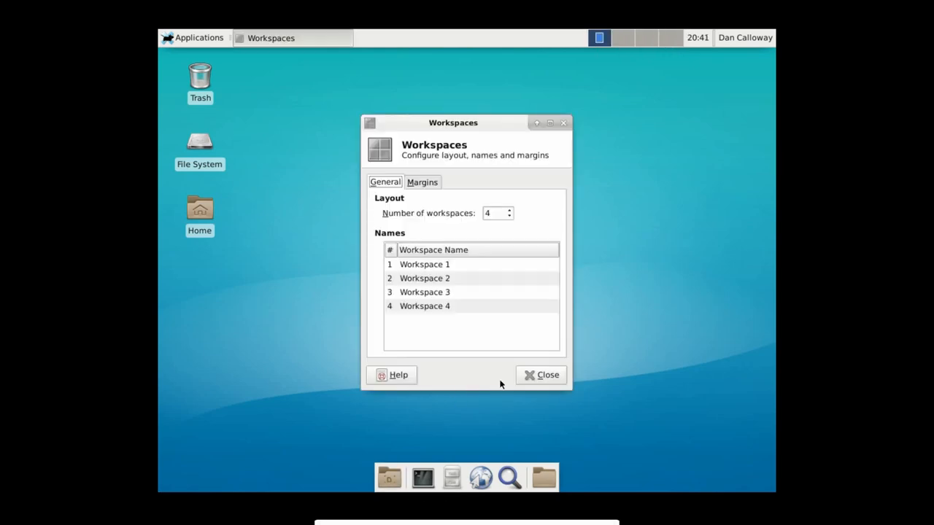
left_click(542, 375)
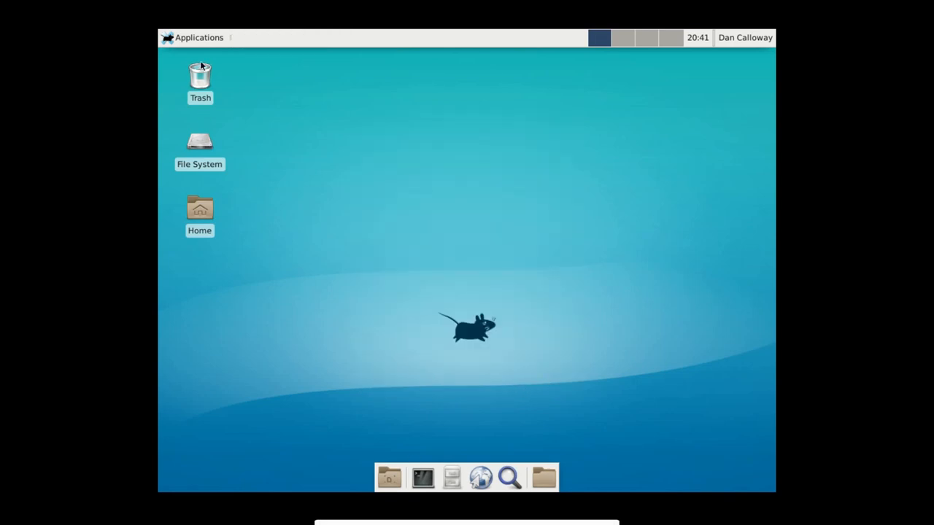
Launch Orage Globaltime from Applications > Accessories.
left_click(204, 37)
mouse_move(197, 144)
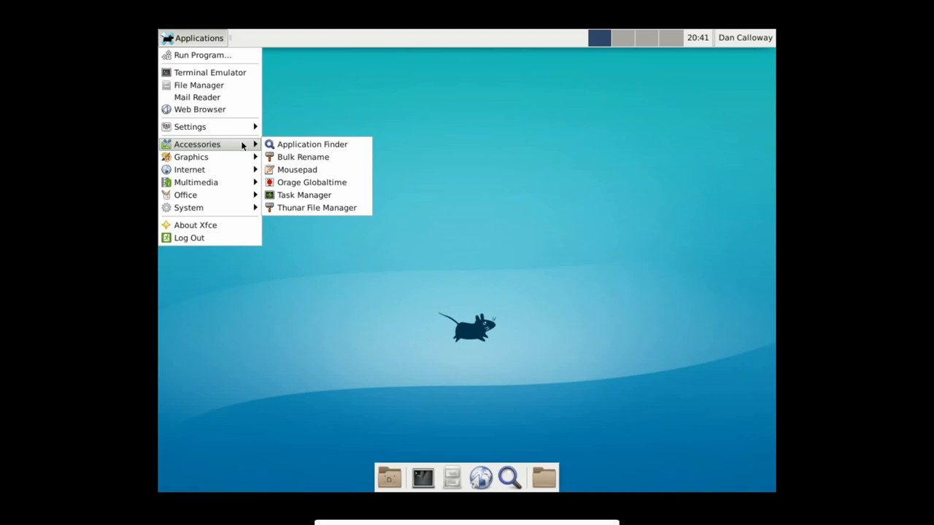
left_click(313, 183)
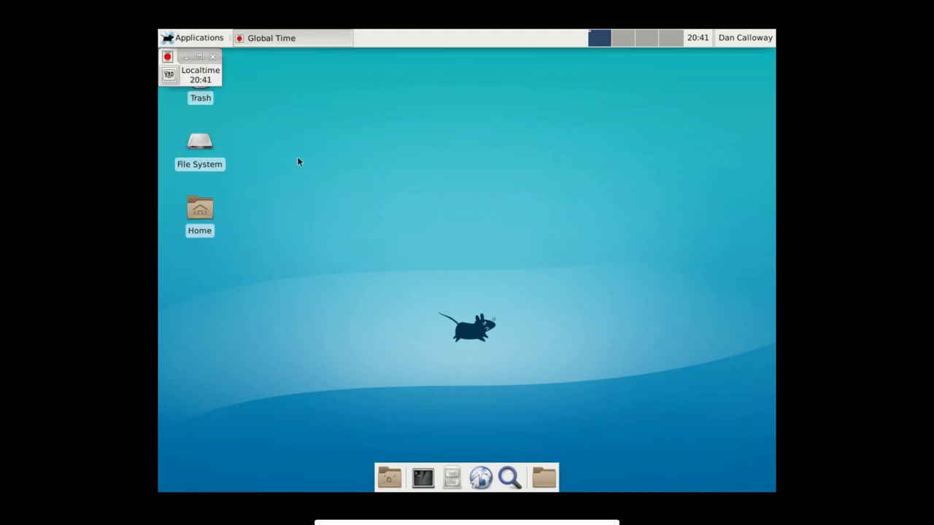
Close Globaltime, view and close About Xfce, then launch File Manager from the dock.
left_click(210, 56)
left_click(195, 38)
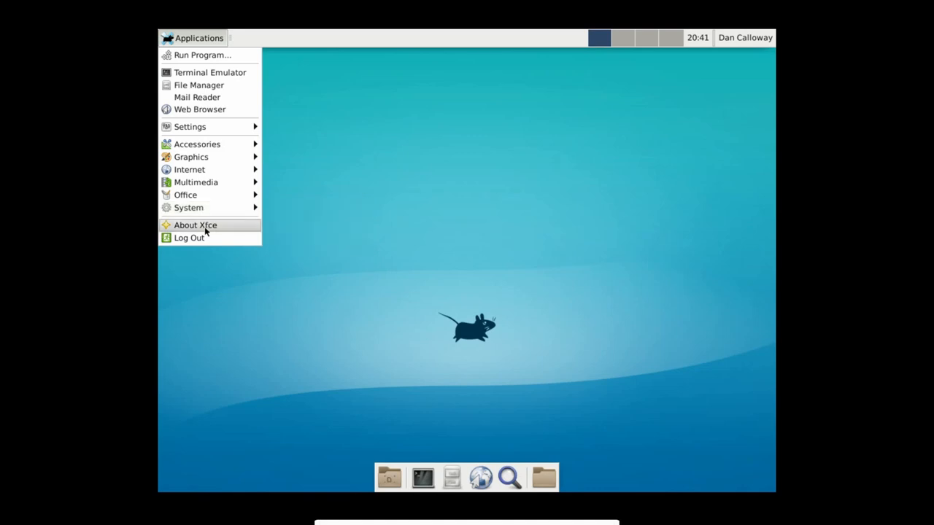
left_click(205, 224)
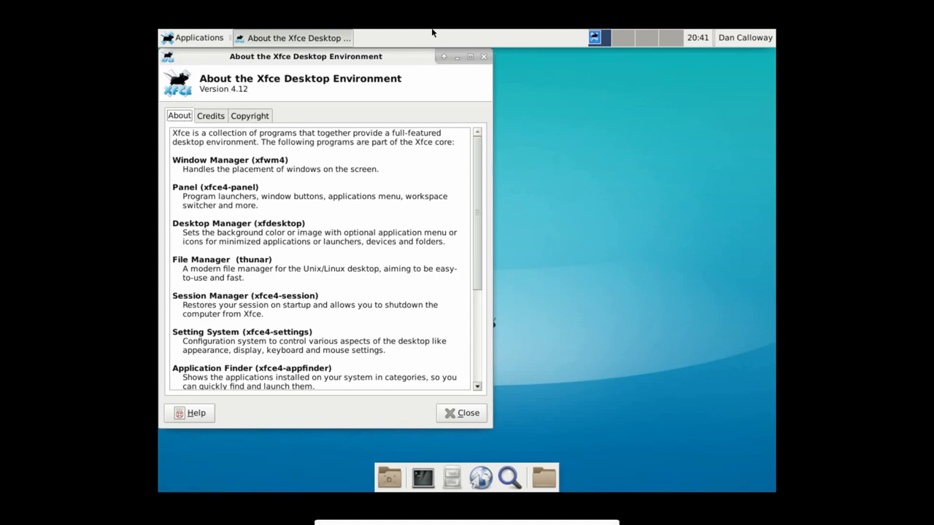
left_click(483, 58)
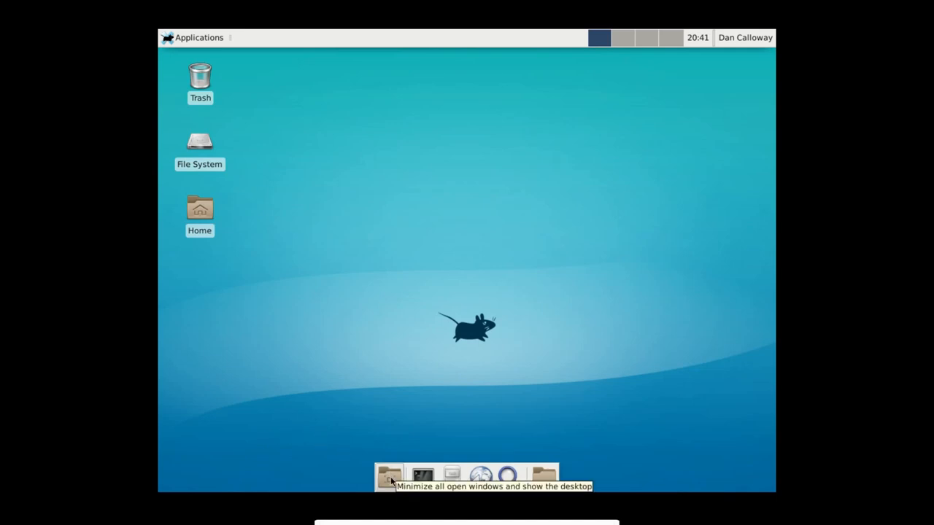
left_click(447, 477)
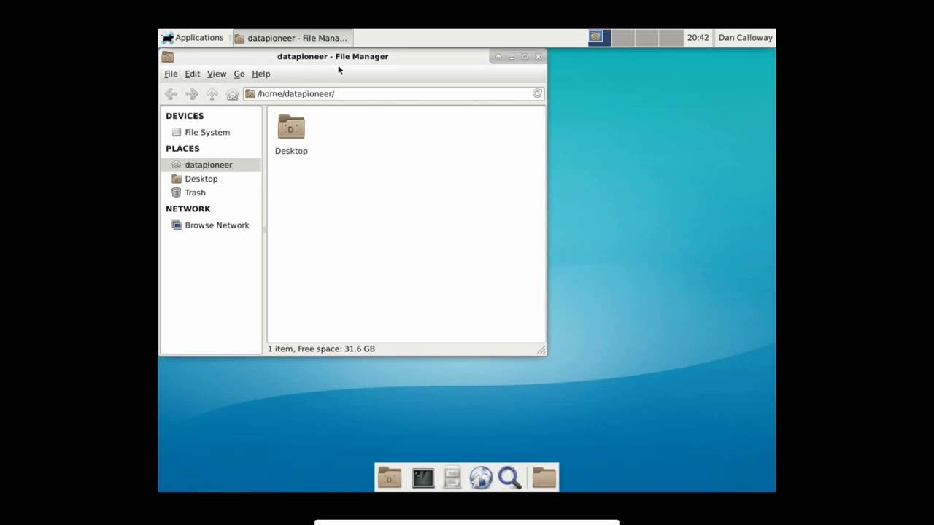
Browse into the Desktop folder, close File Manager, reopen it from the dock and close again.
double_click(295, 130)
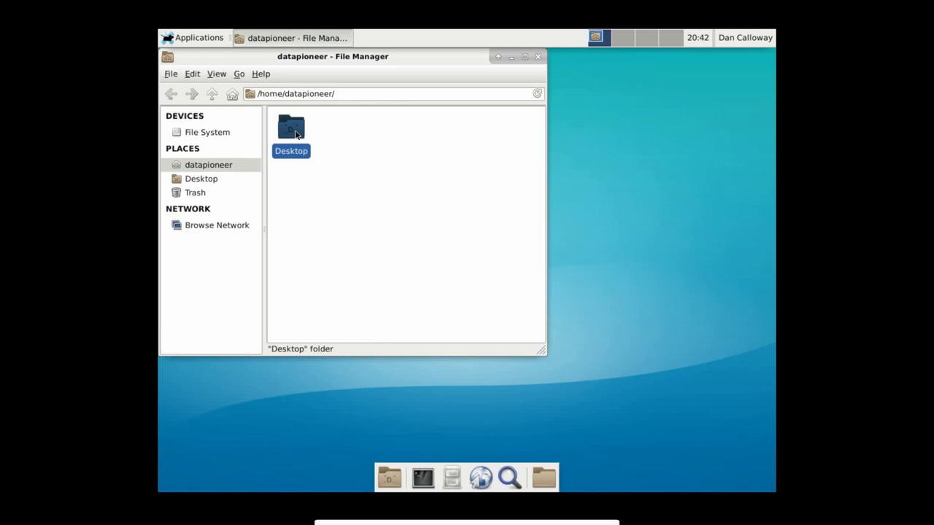
left_click(539, 57)
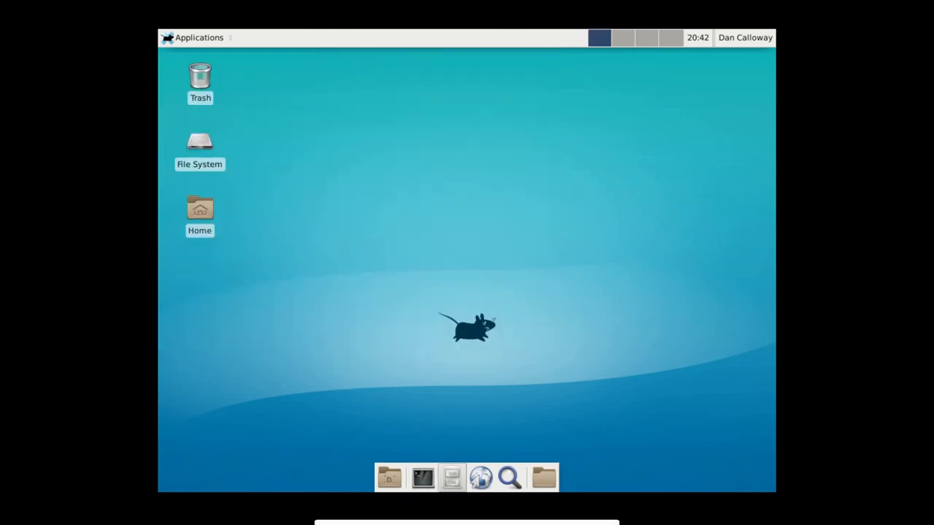
left_click(452, 480)
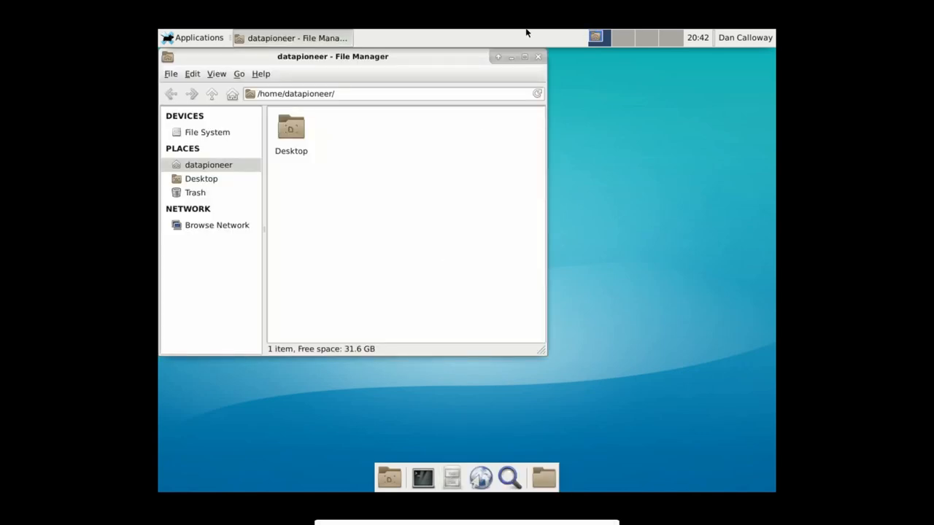
left_click(538, 57)
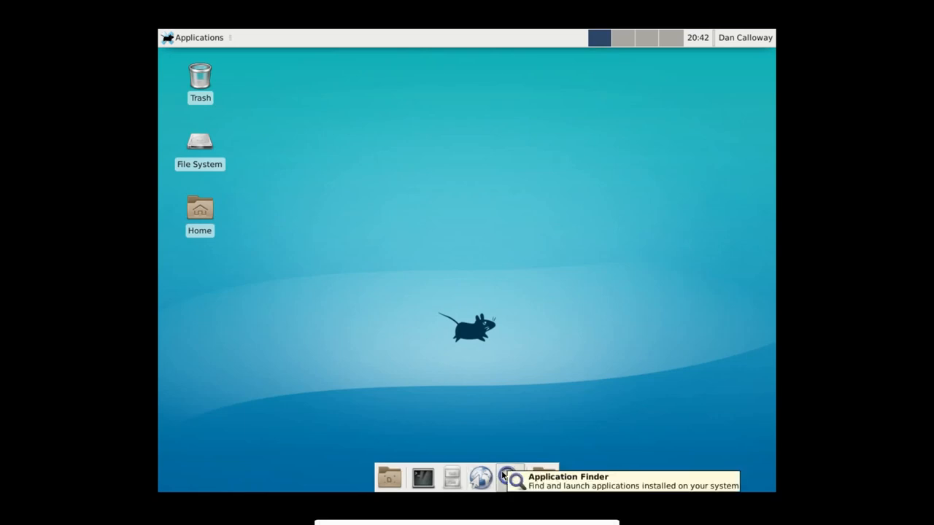
Open the home folder from the dock's quick options and close that File Manager window.
left_click(543, 479)
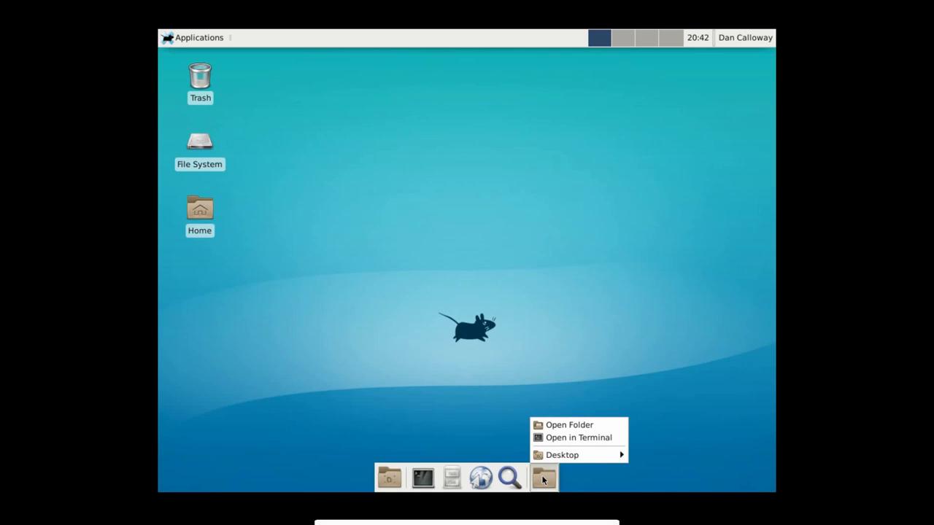
left_click(565, 426)
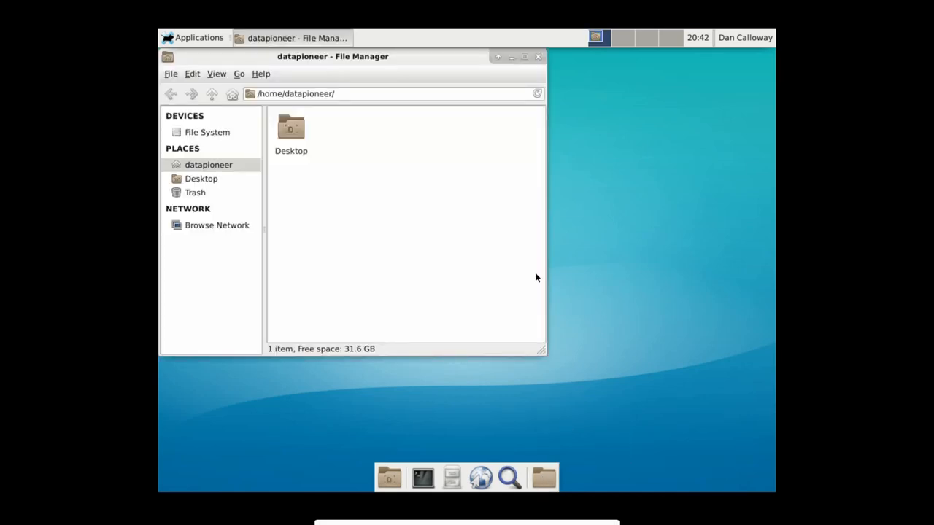
left_click(537, 57)
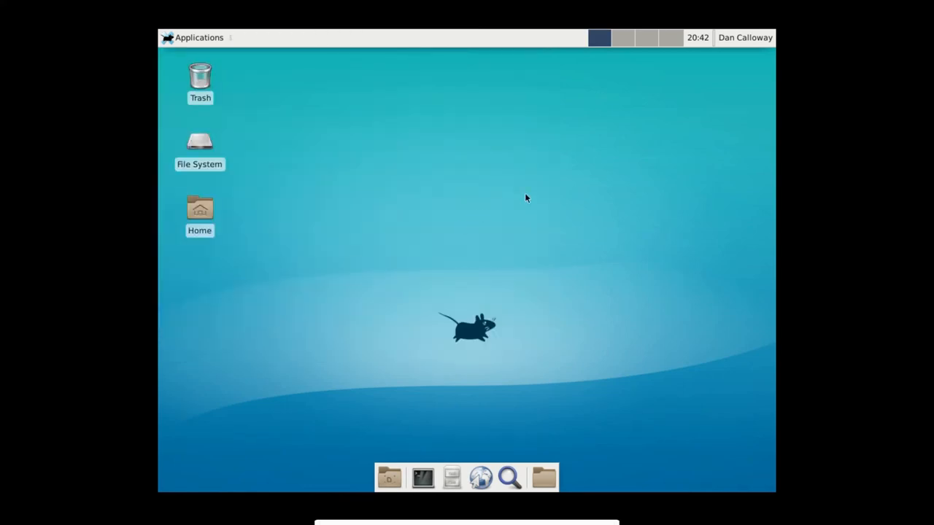
Log out of the Xfce session via the user menu, confirming the logout dialog.
left_click(744, 37)
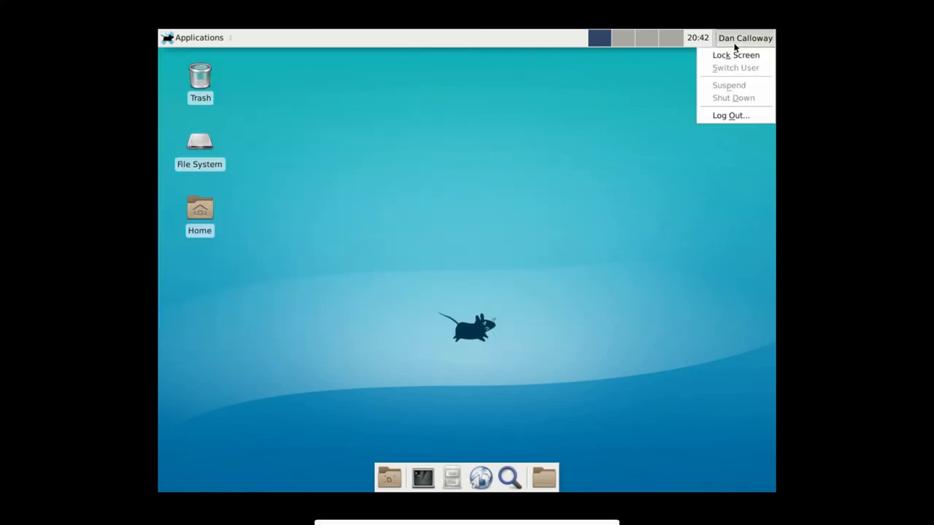
left_click(734, 117)
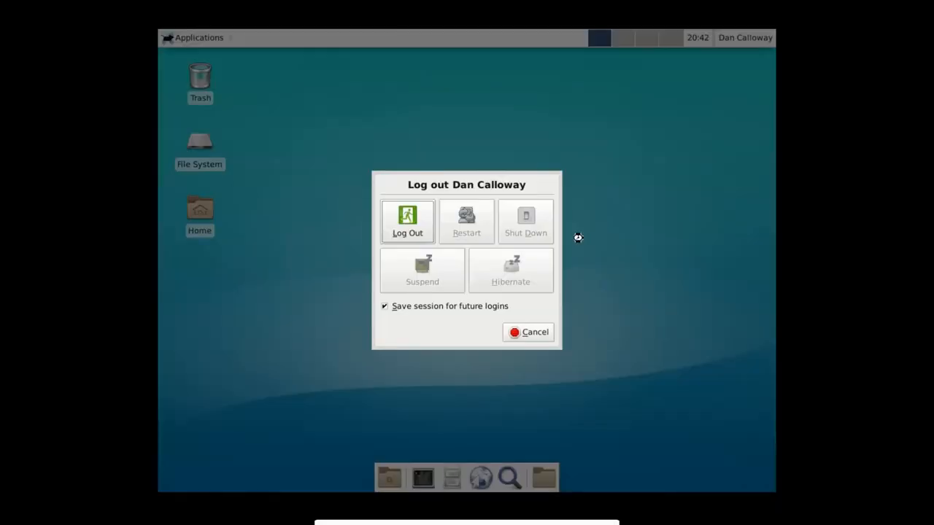
left_click(400, 235)
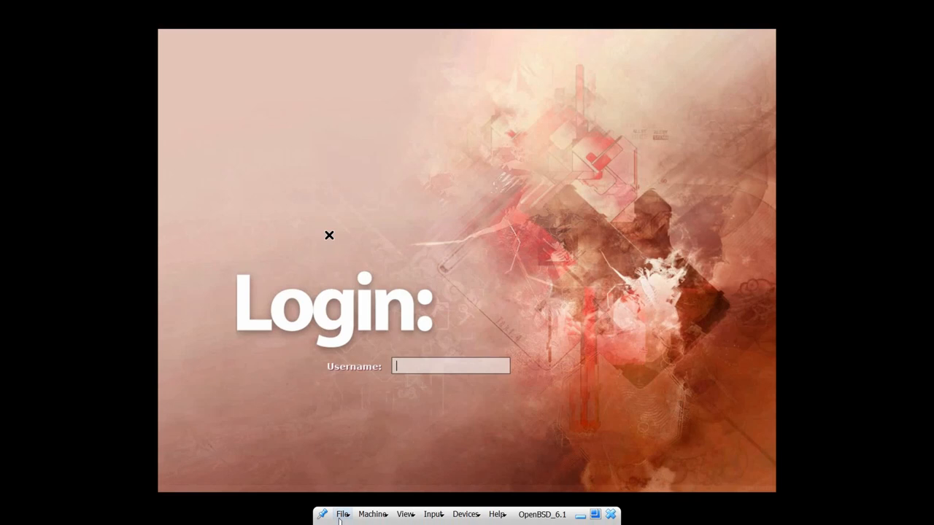
Choose File > Close on the VirtualBox mini toolbar to power off the machine.
left_click(342, 514)
left_click(358, 515)
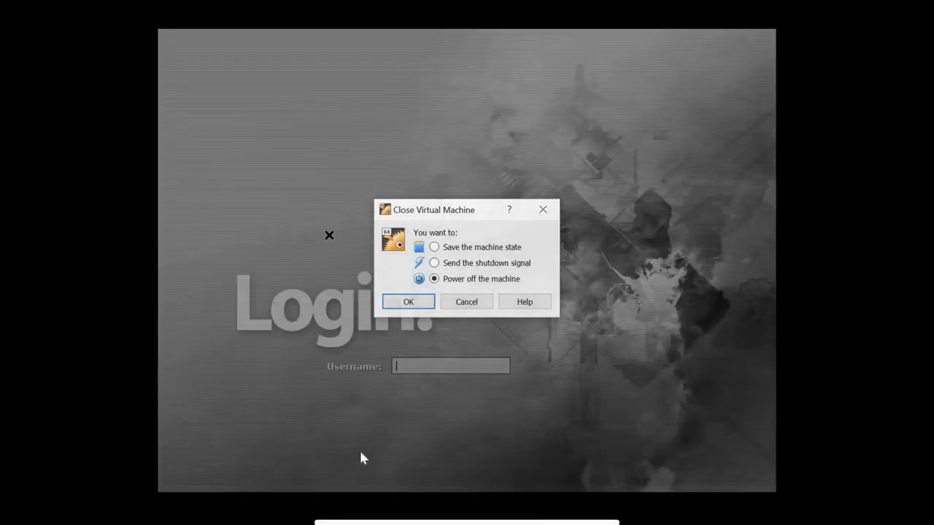
Confirm powering off the OpenBSD_6.1 VM, close VirtualBox Manager and reopen it from the taskbar.
left_click(408, 302)
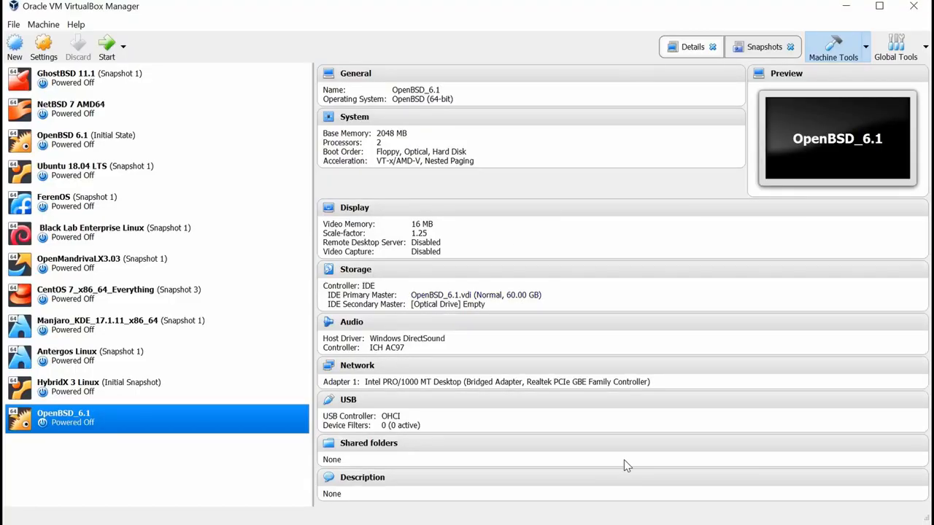
left_click(912, 8)
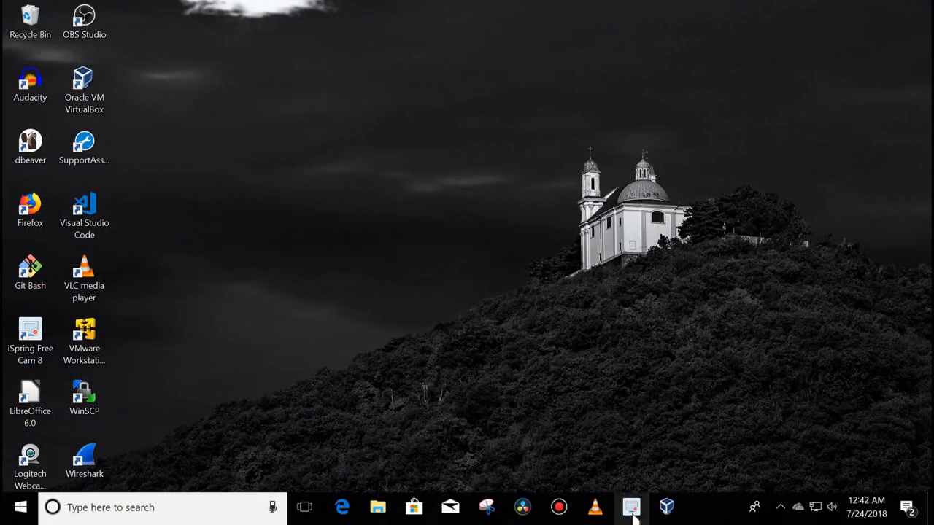
left_click(631, 507)
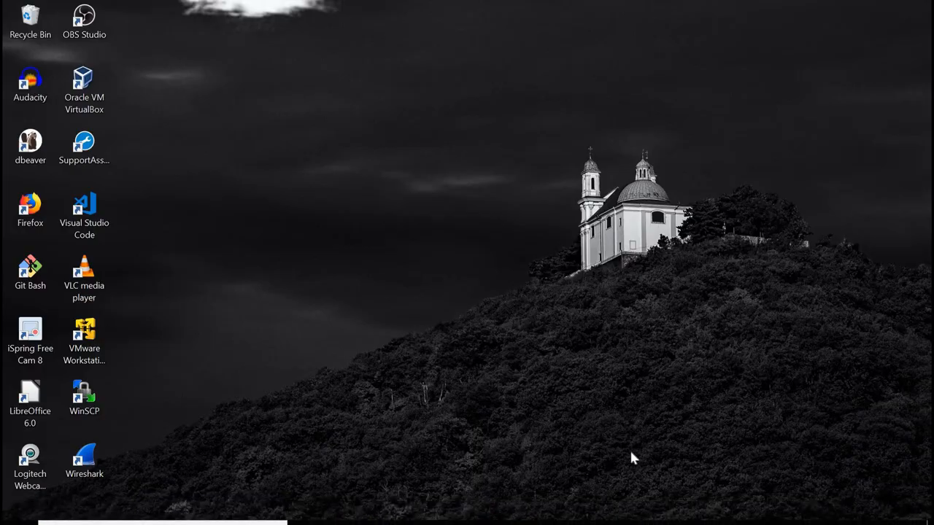